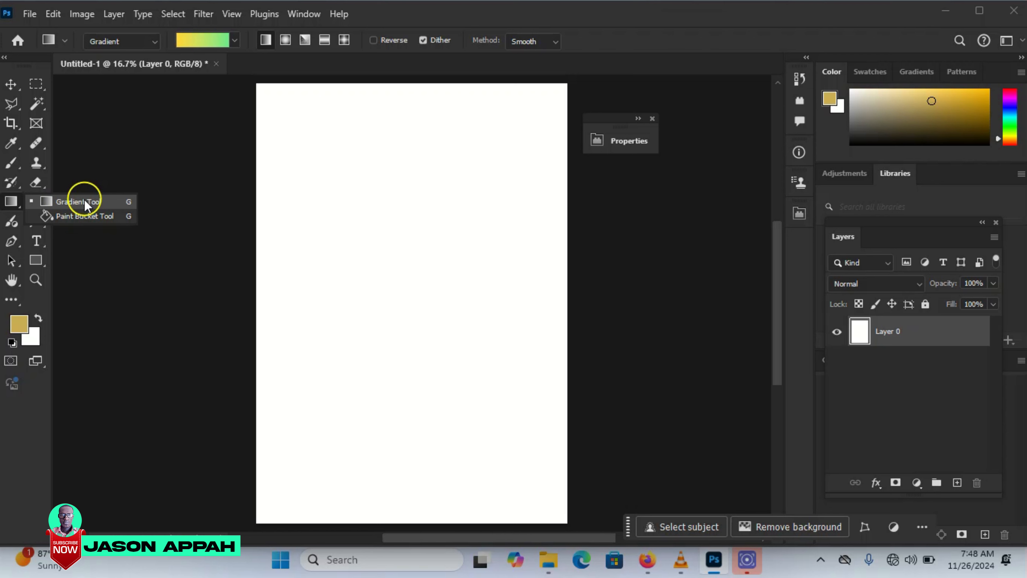
Draw a vertical linear gradient down the page with the Gradient tool and set its upper color stop to red fc0000
left_click(84, 202)
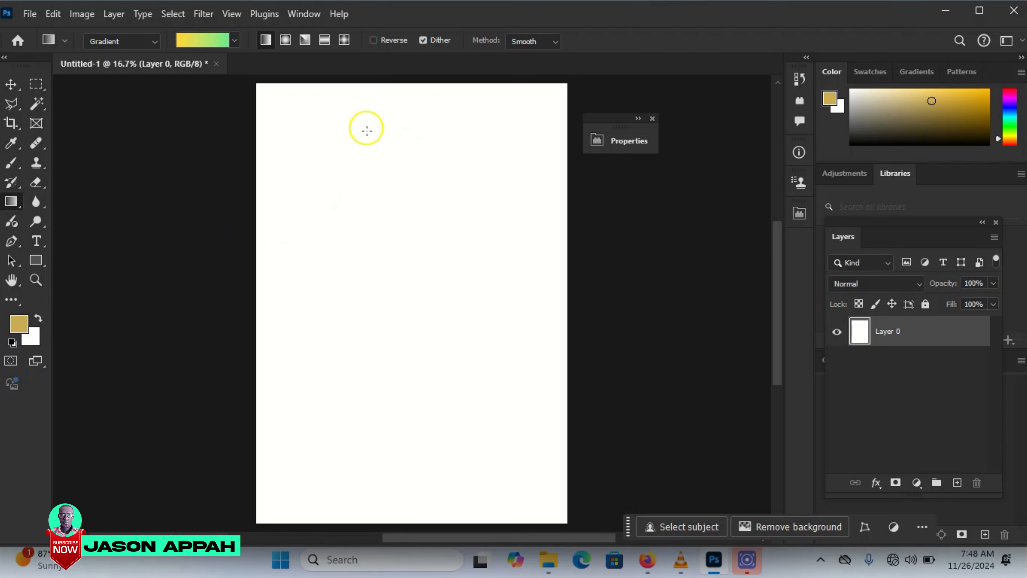
left_click_drag(382, 112, 386, 477)
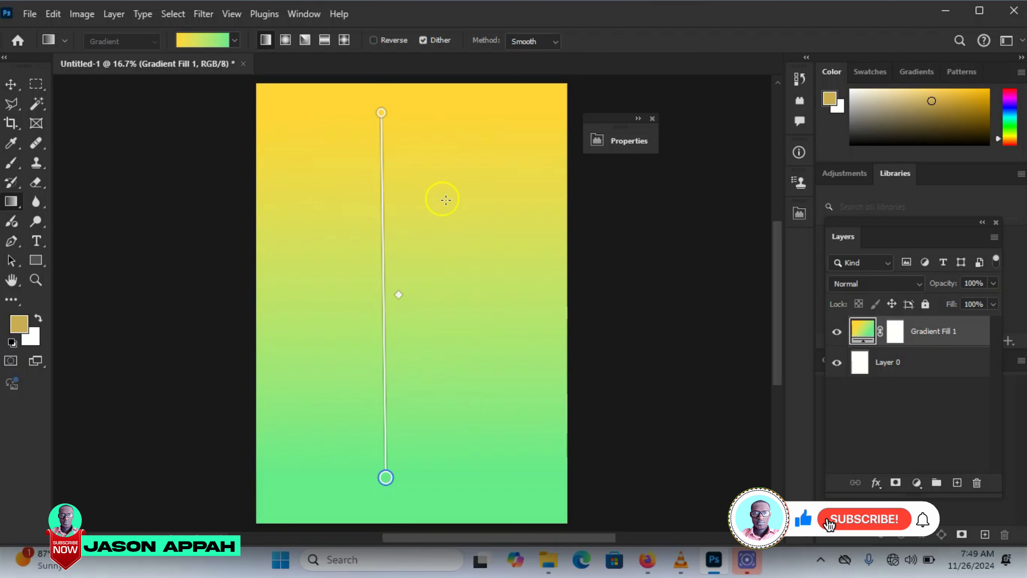
double_click(382, 114)
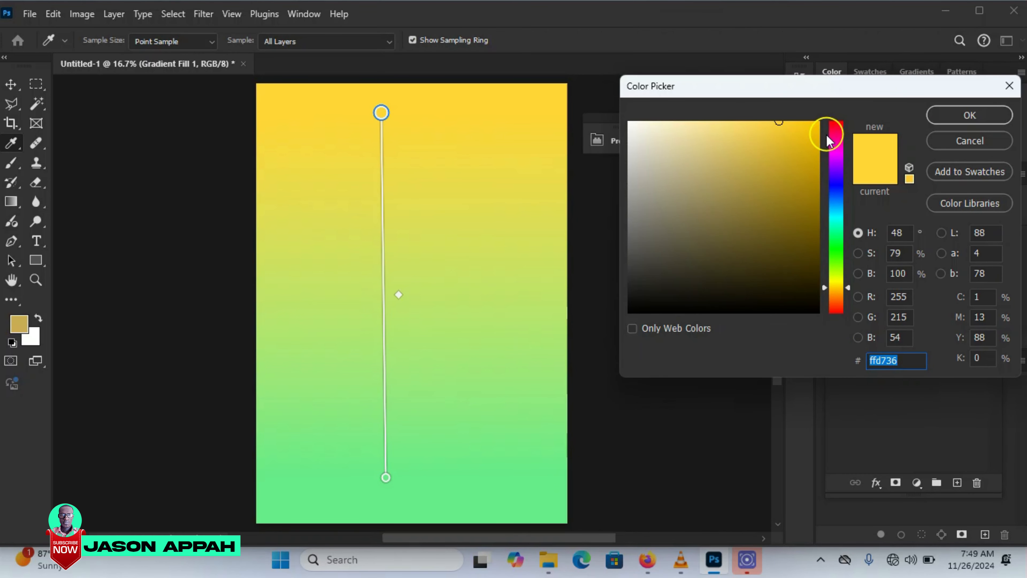
left_click(834, 309)
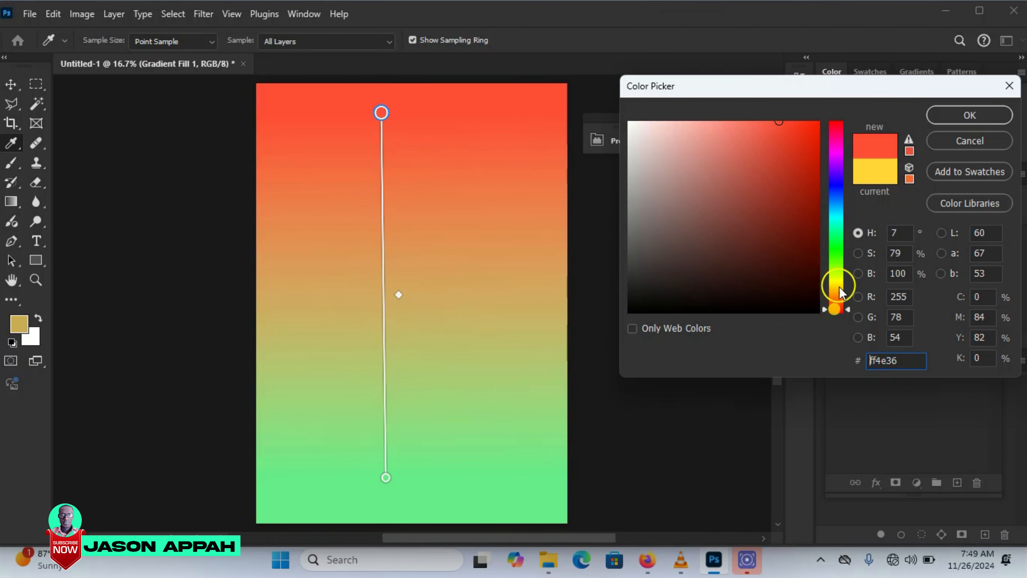
left_click(840, 122)
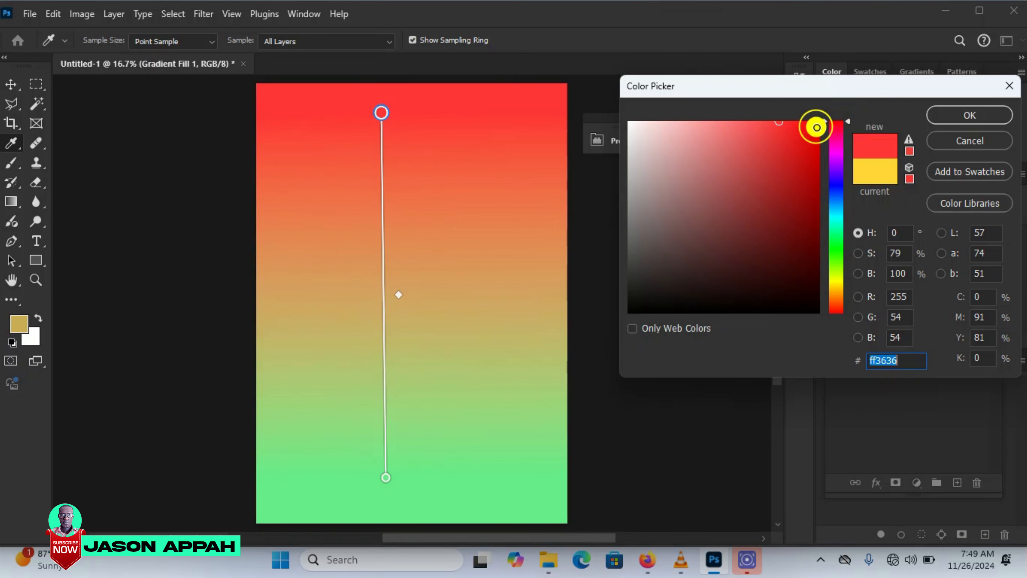
left_click(819, 123)
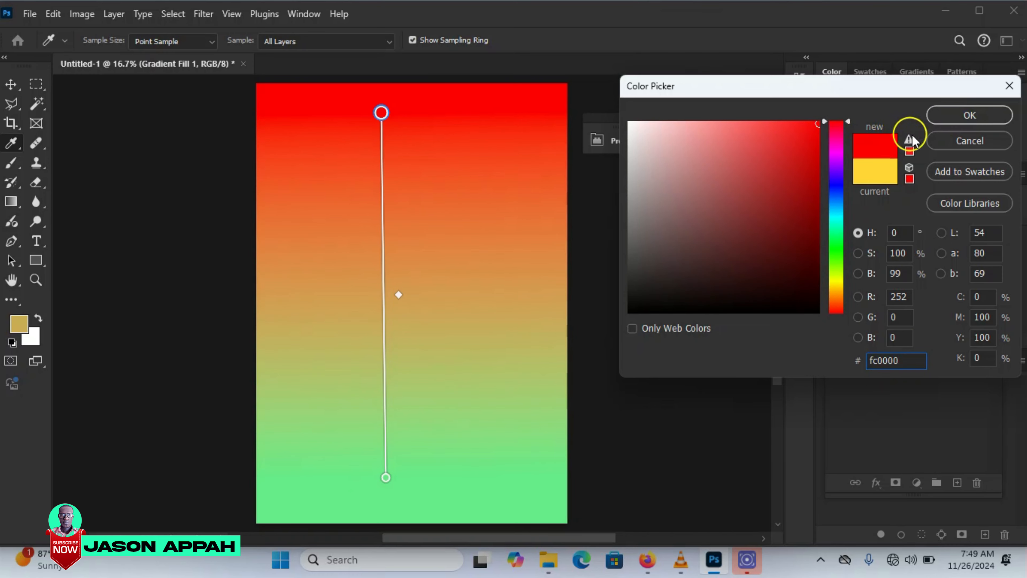
left_click(987, 118)
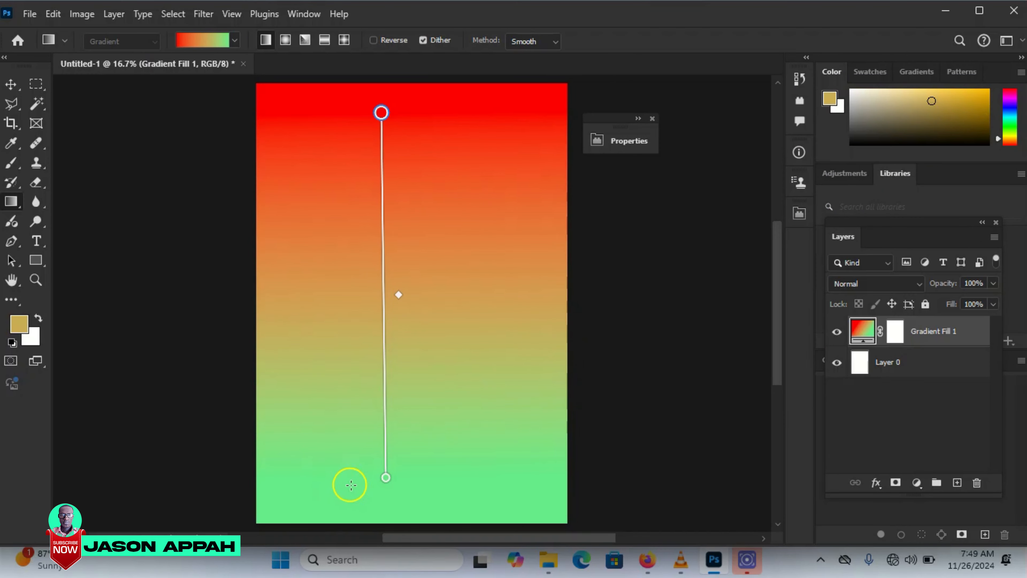
Straighten the gradient line at its lower end and set the lower color stop to a bright, fully saturated yellow
left_click_drag(386, 477, 383, 479)
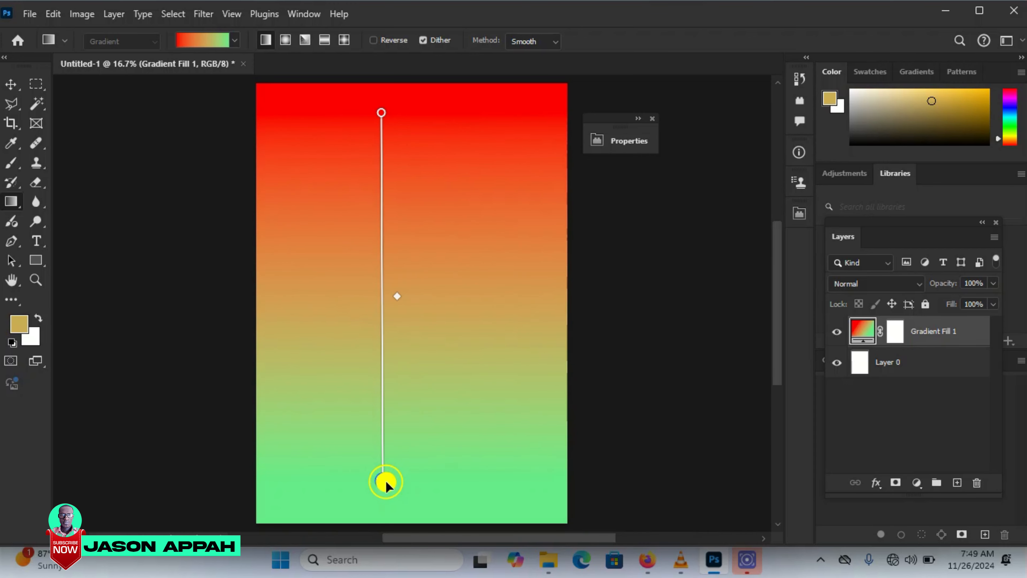
double_click(386, 481)
left_click(838, 286)
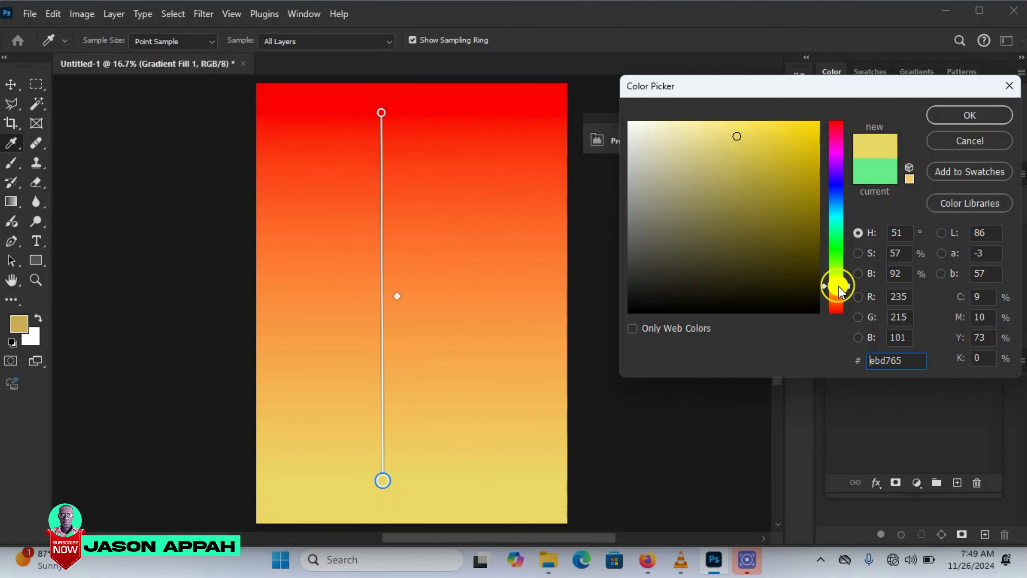
left_click_drag(802, 138, 864, 92)
left_click(971, 116)
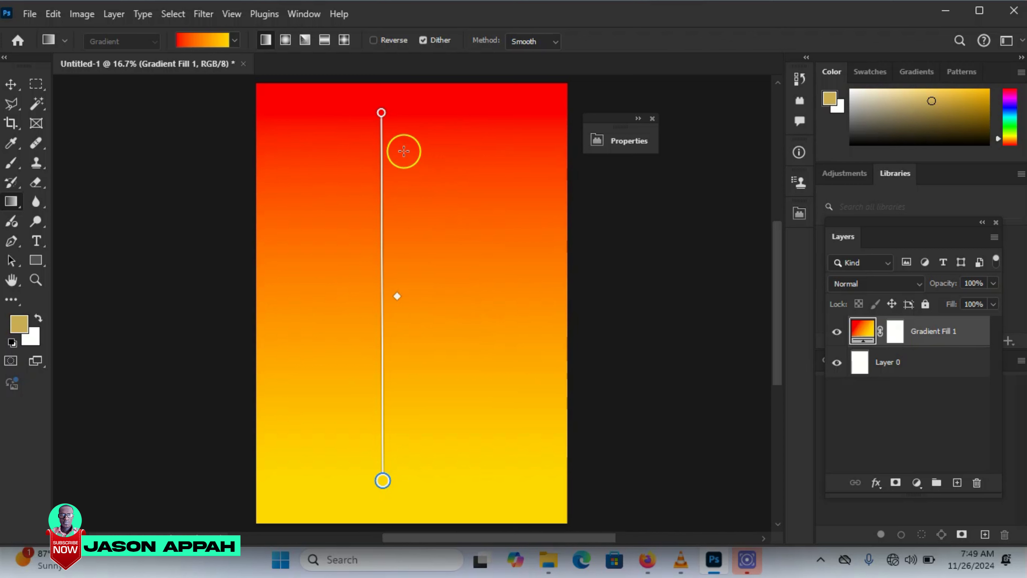
Change the gradient's lower color stop to dark olive 685b16
left_click(381, 113)
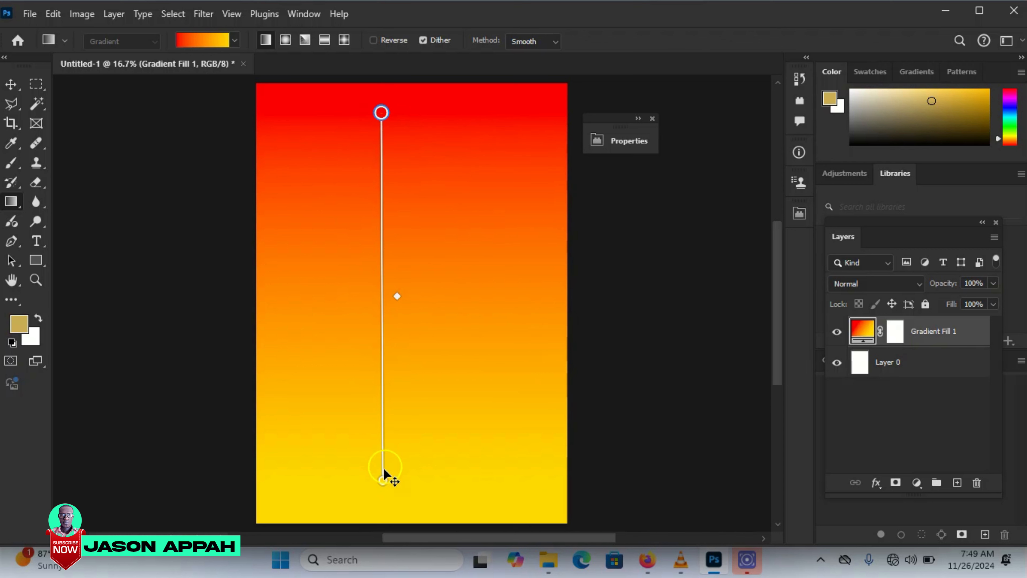
left_click(382, 113)
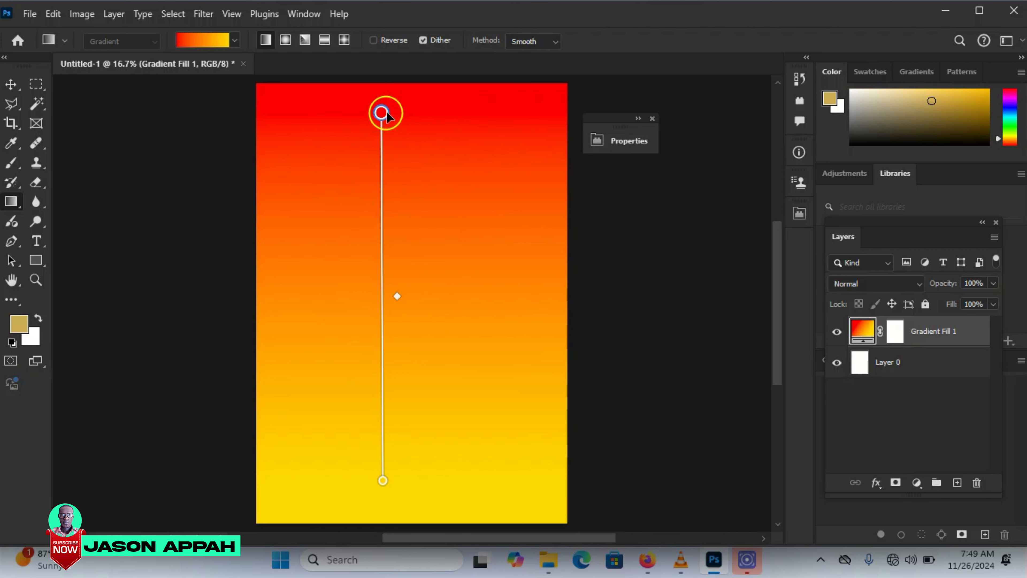
left_click(382, 482)
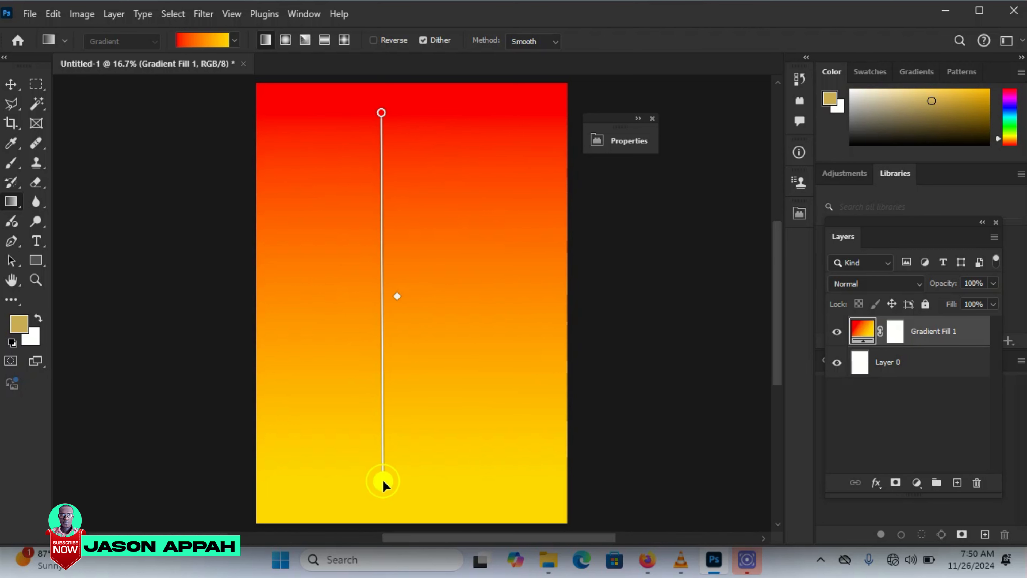
double_click(383, 481)
left_click_drag(760, 140, 779, 234)
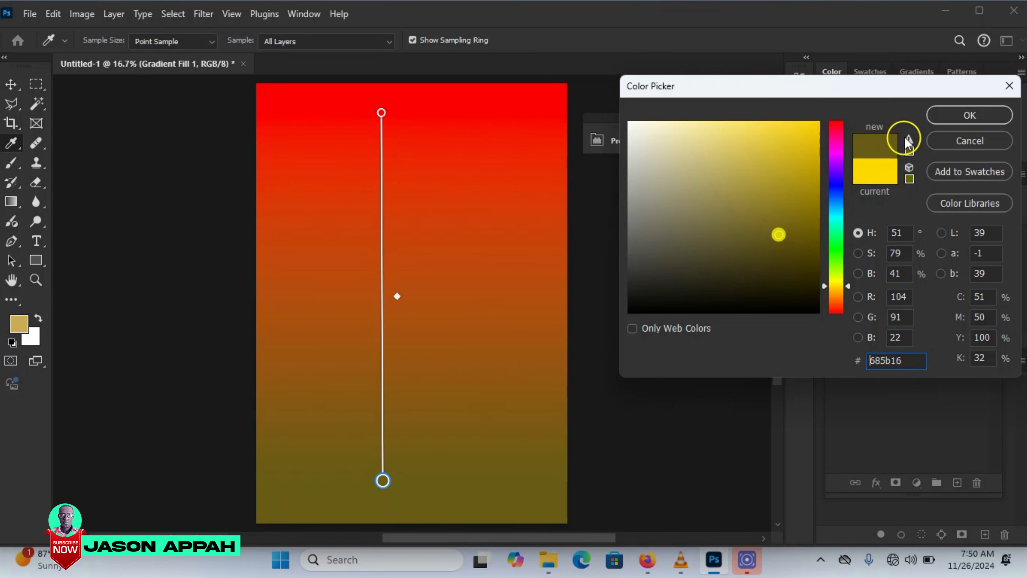
left_click(943, 115)
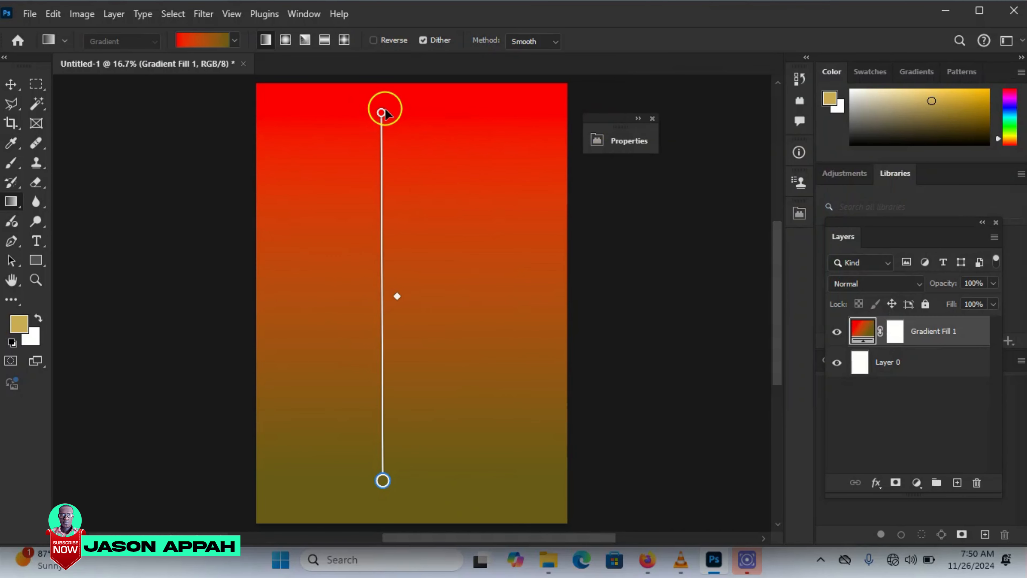
Change the gradient's upper color stop to bright green
double_click(382, 113)
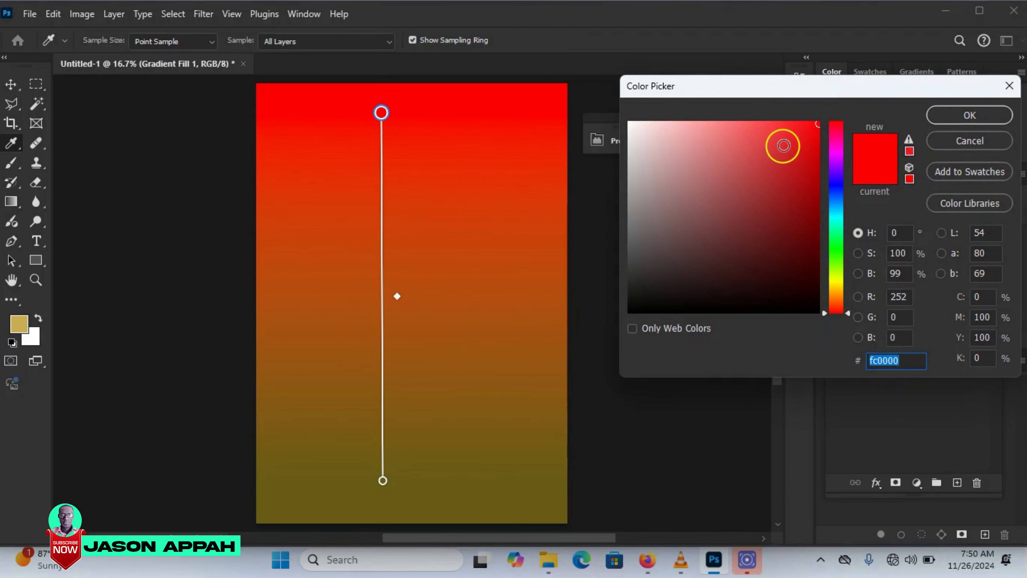
left_click(836, 261)
left_click(969, 115)
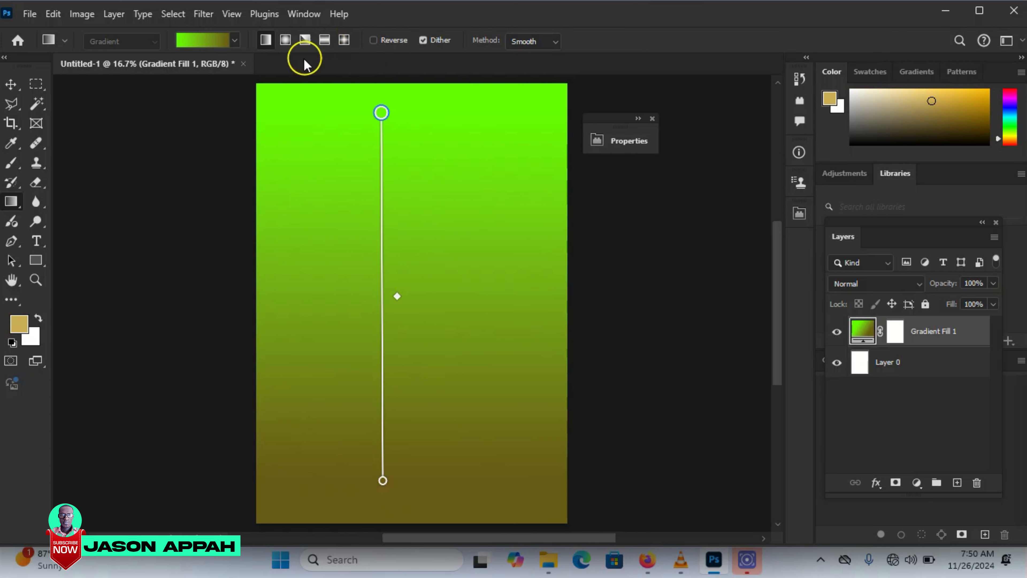
Try the radial, angle and reflected styles on the gradient and settle on the diamond style
left_click(286, 40)
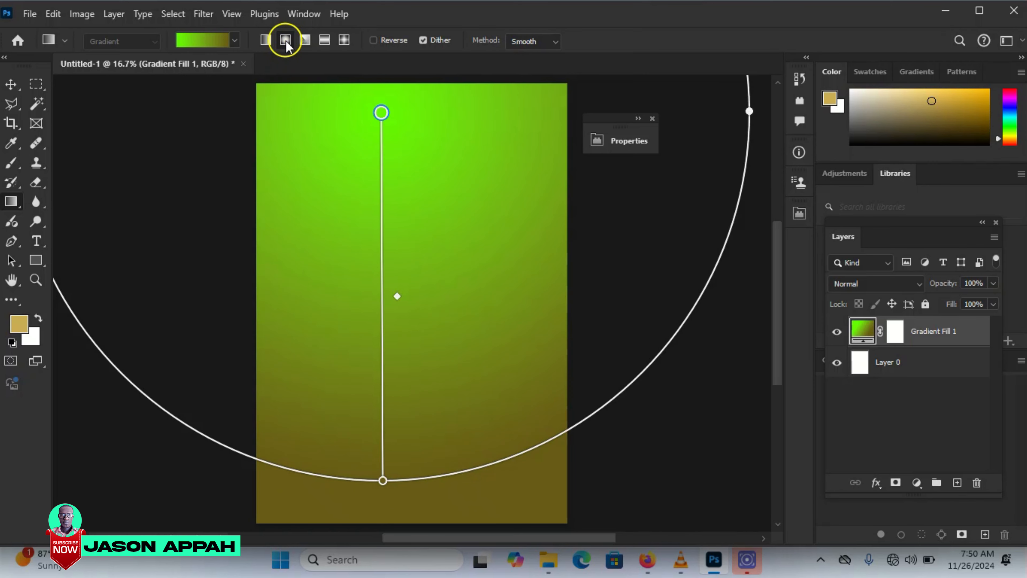
left_click(305, 40)
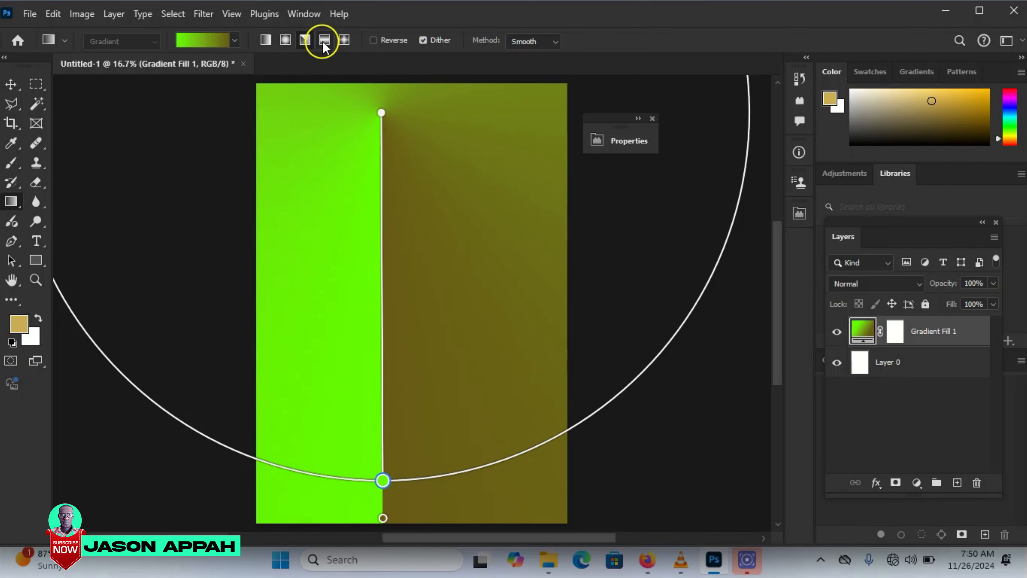
left_click(324, 40)
left_click(343, 41)
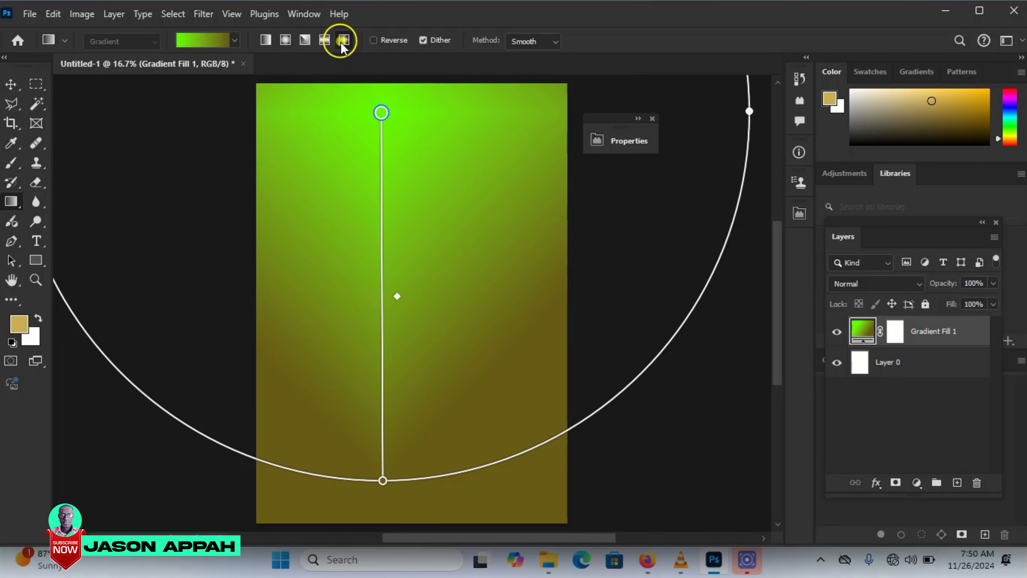
Try several presets from the Blues gradient group on the fill, ending with the deep blue to sky blue one
left_click(234, 42)
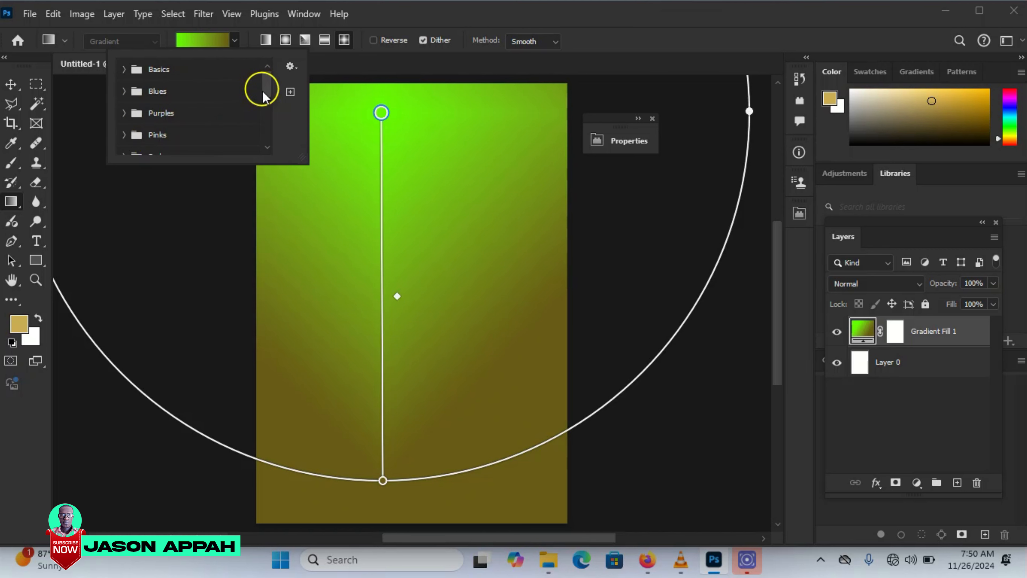
mouse_move(265, 95)
left_mouse_down()
mouse_move(270, 115)
mouse_move(270, 91)
left_mouse_up()
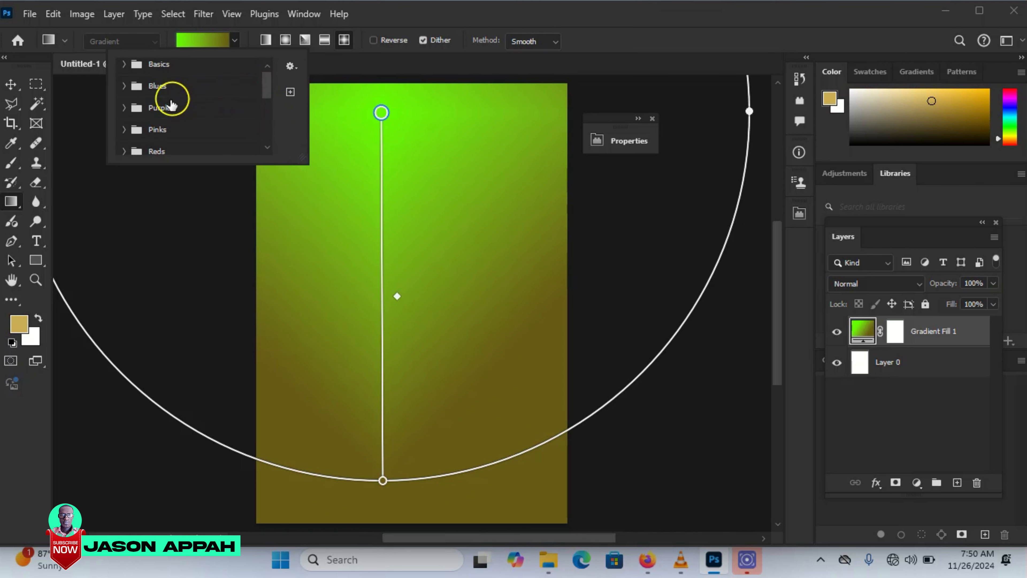
left_click(122, 86)
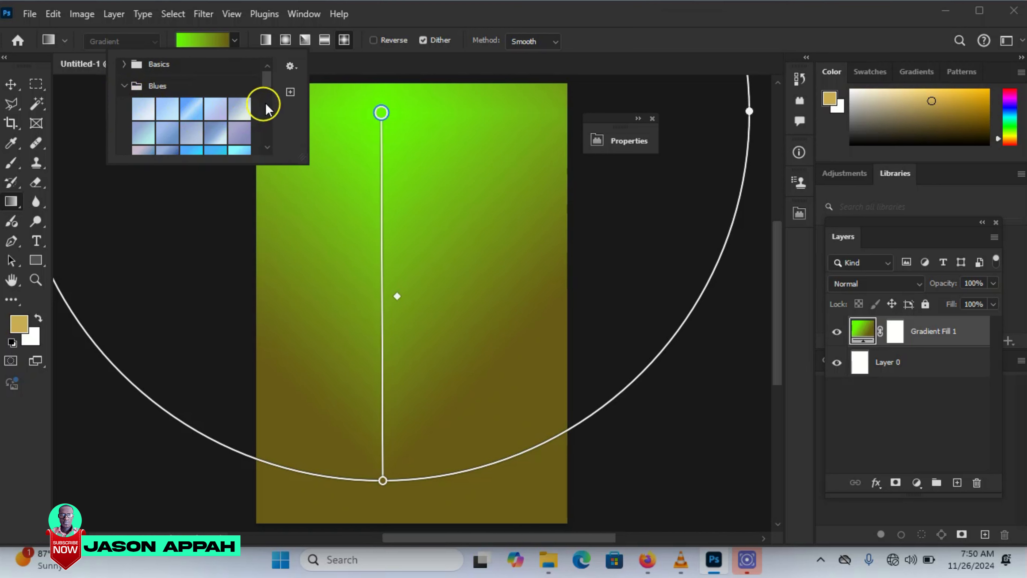
left_click_drag(264, 83, 265, 92)
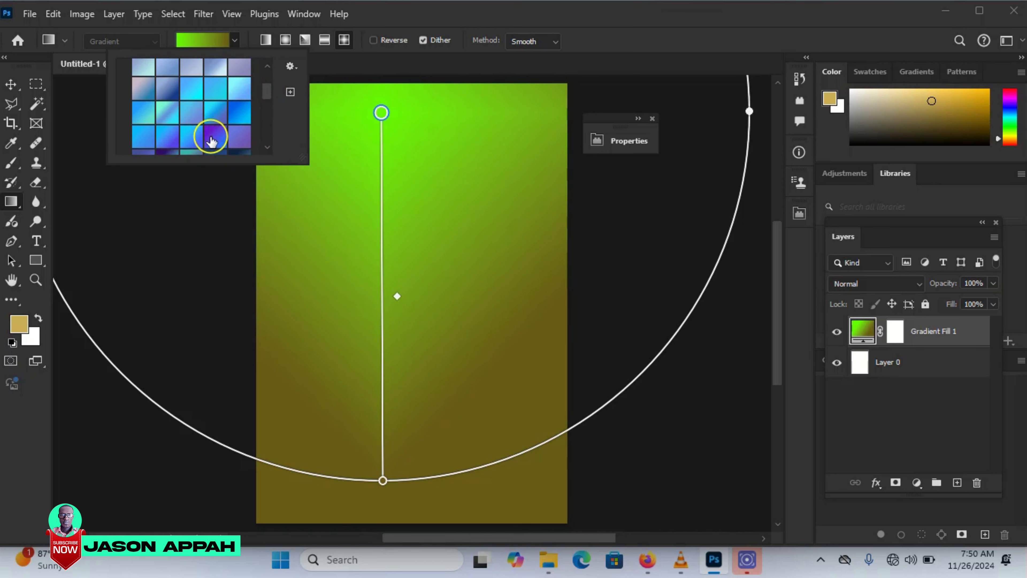
left_click(211, 134)
left_click(184, 137)
left_click(153, 133)
left_click(145, 109)
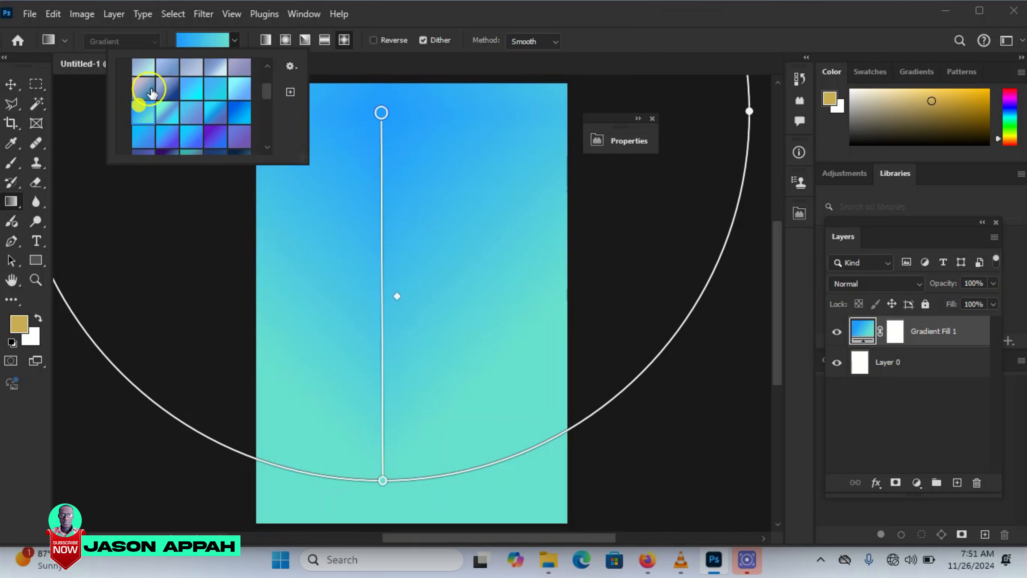
left_click(147, 80)
left_click(181, 97)
left_click(239, 89)
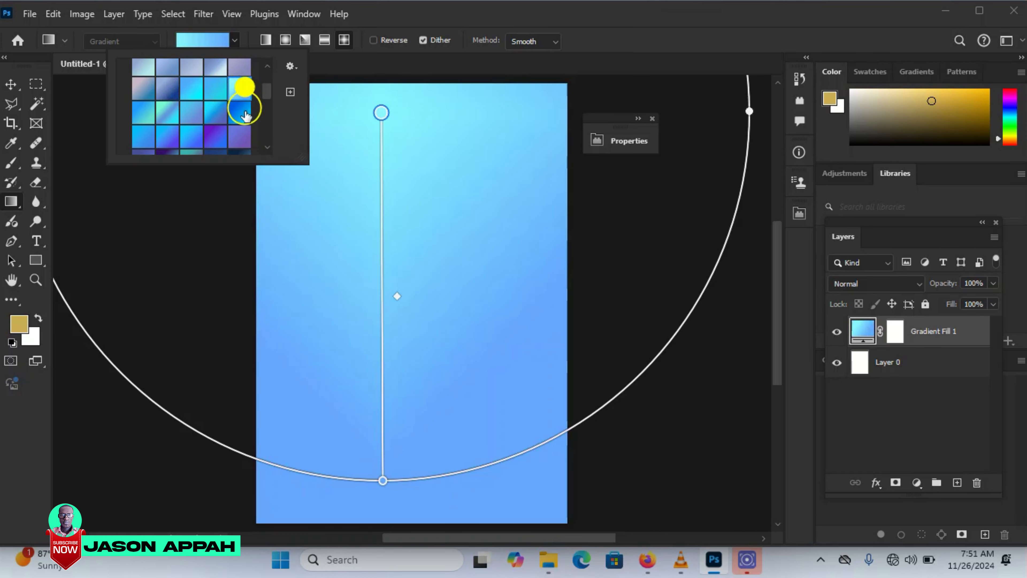
left_click(241, 119)
Try presets from the Pinks gradient group and apply the one running from orchid pink to coral pink
left_click_drag(267, 92, 270, 118)
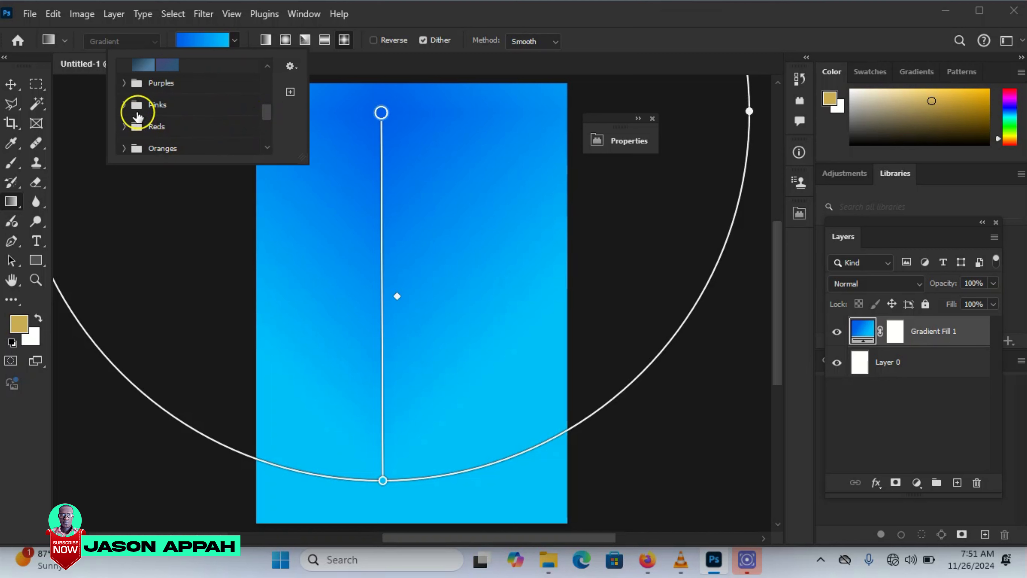
left_click(124, 104)
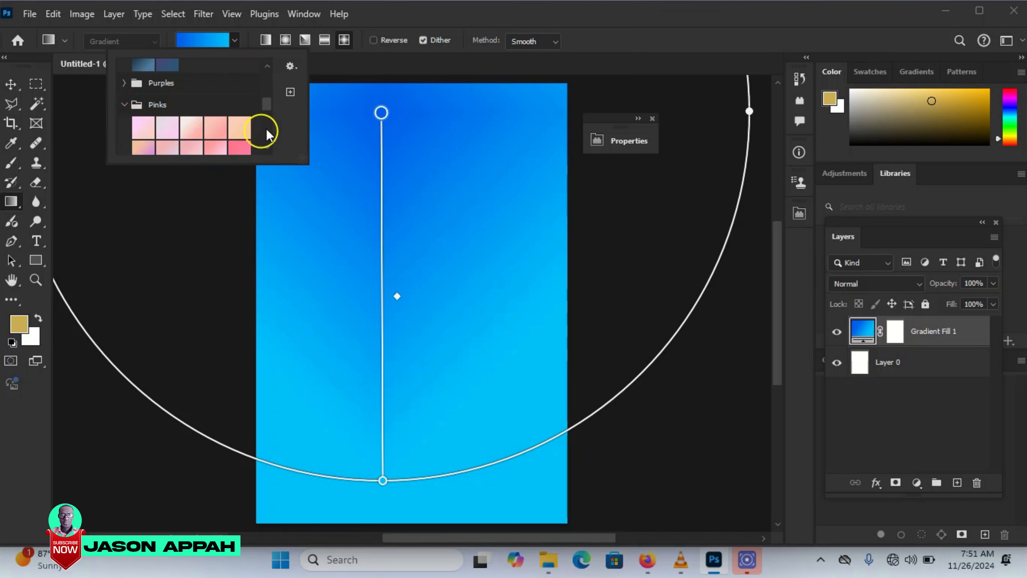
left_click_drag(266, 104, 267, 127)
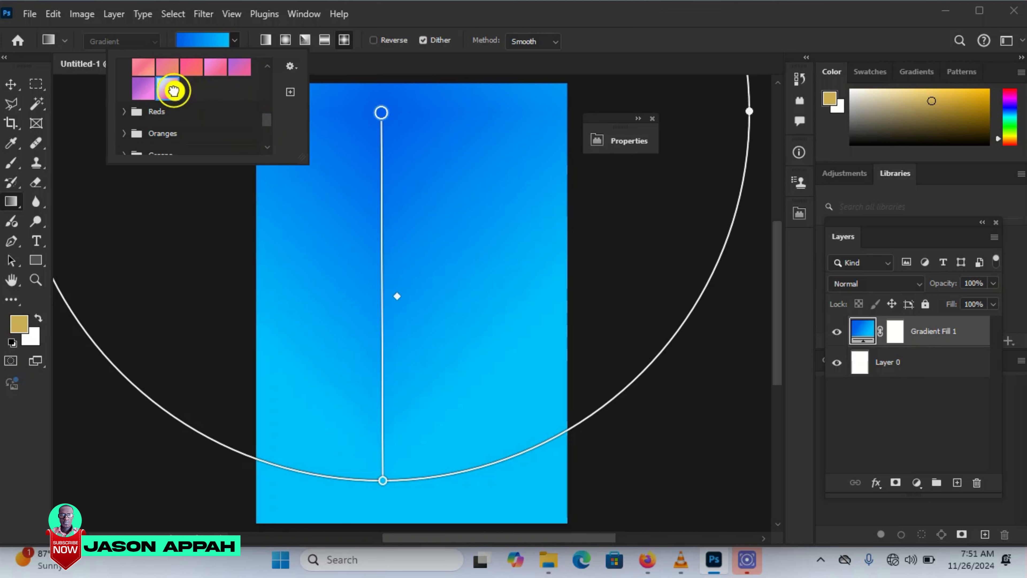
left_click(142, 69)
left_click(178, 73)
left_click(192, 69)
left_click(215, 68)
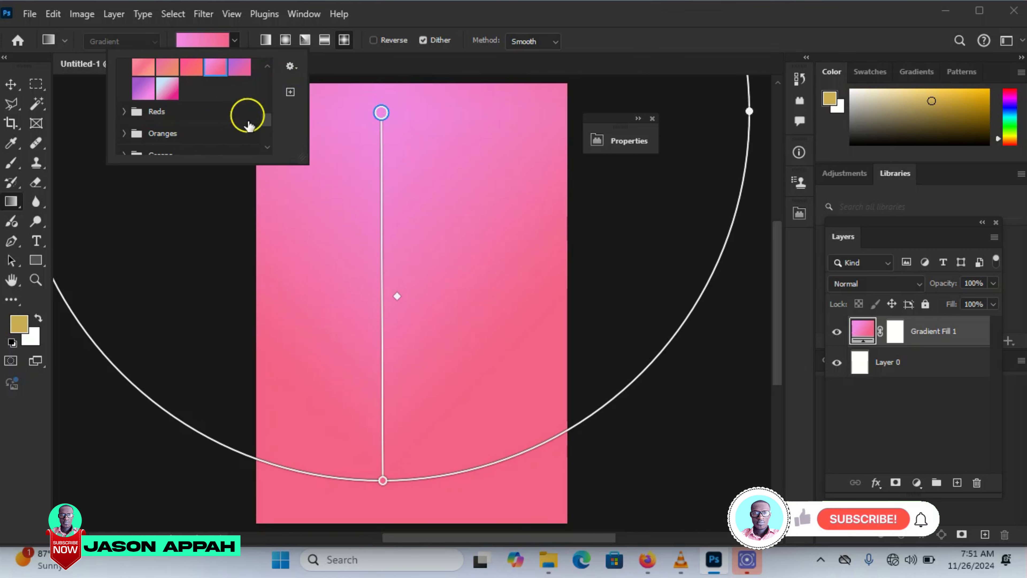
Set the color stop at the gradient's upper end to yellow e2ef10
double_click(381, 113)
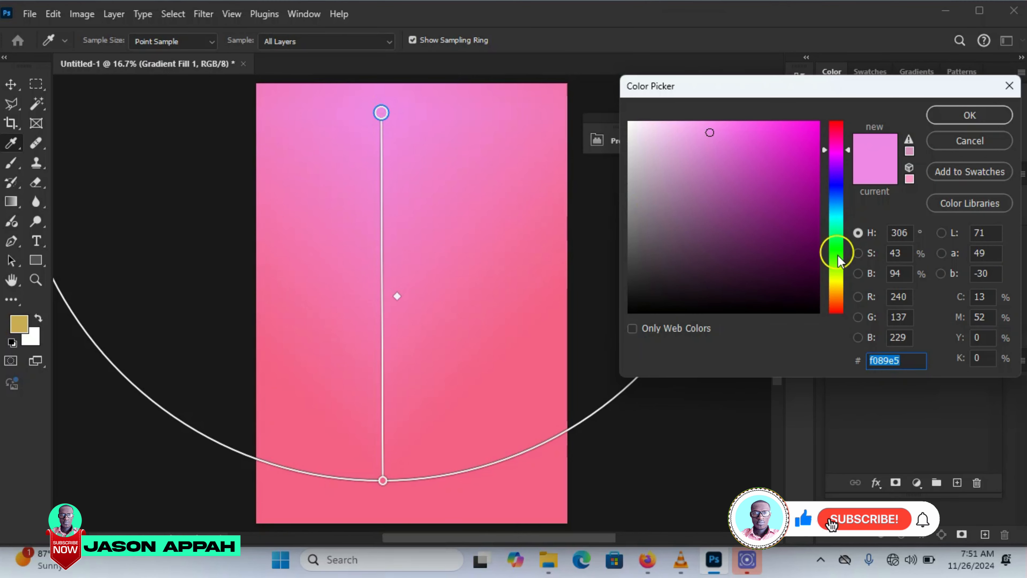
left_click(836, 279)
left_click(807, 133)
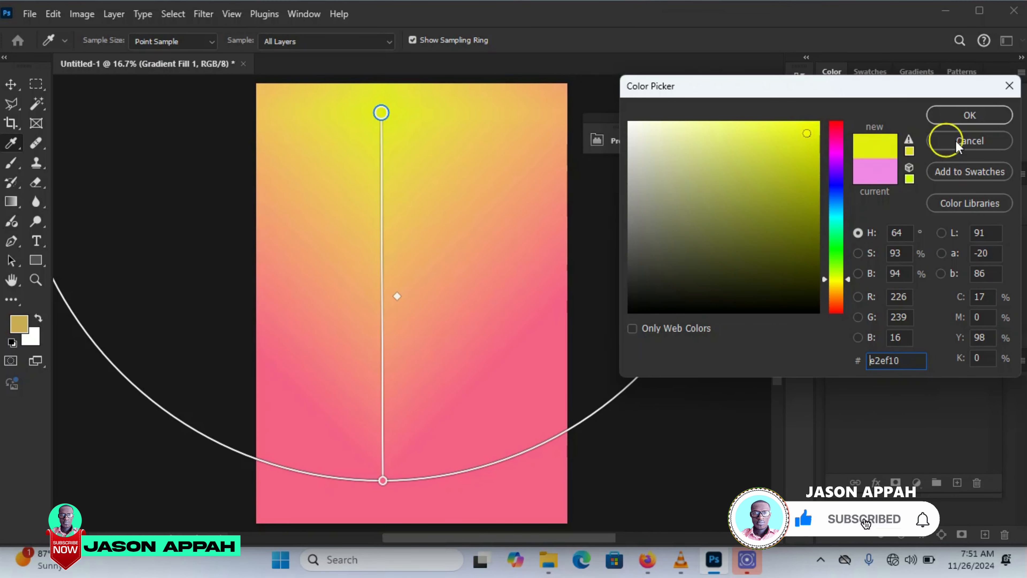
left_click(971, 116)
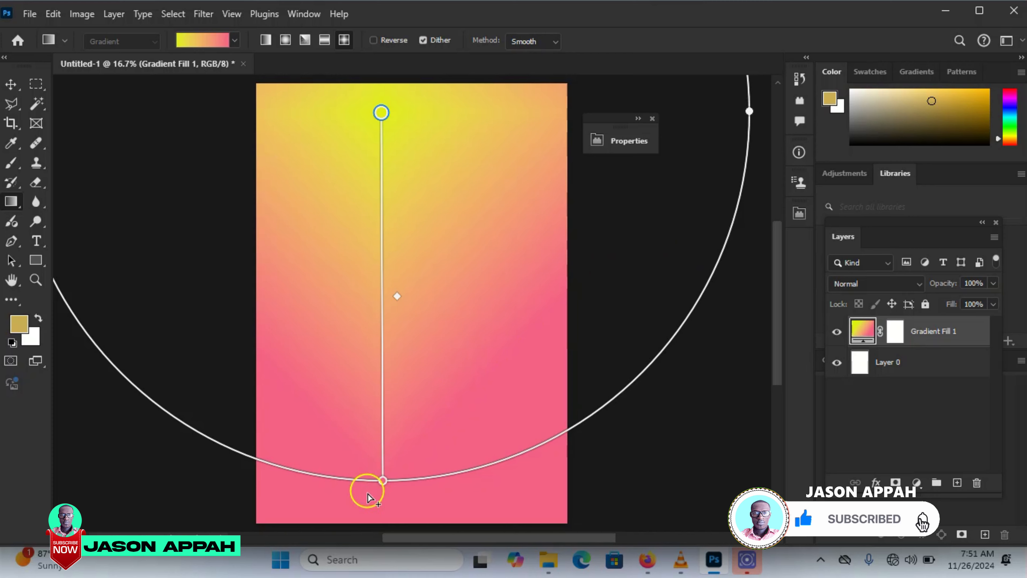
Set the color stop at the gradient's lower end to near-black 050001
double_click(382, 480)
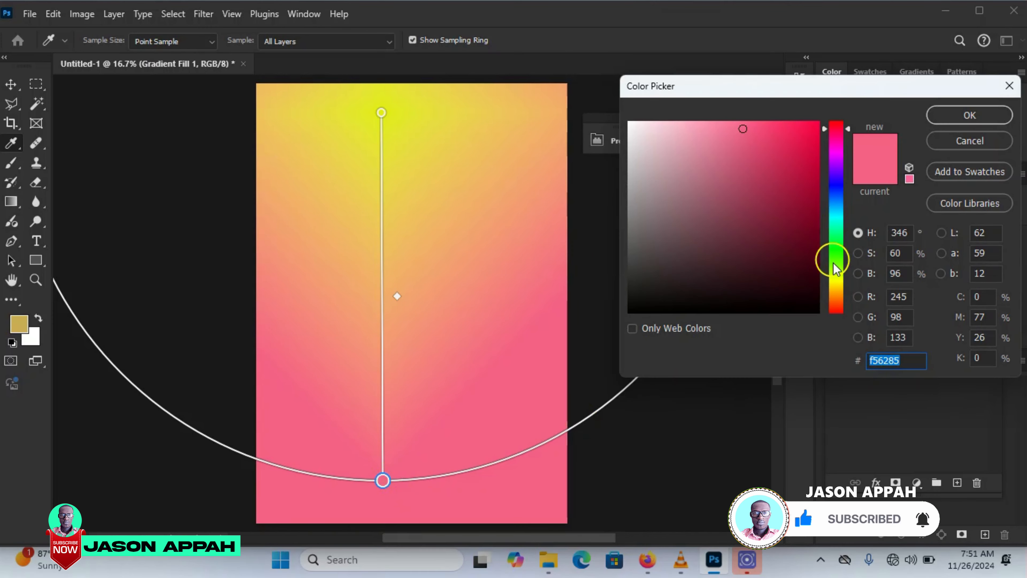
left_click(807, 308)
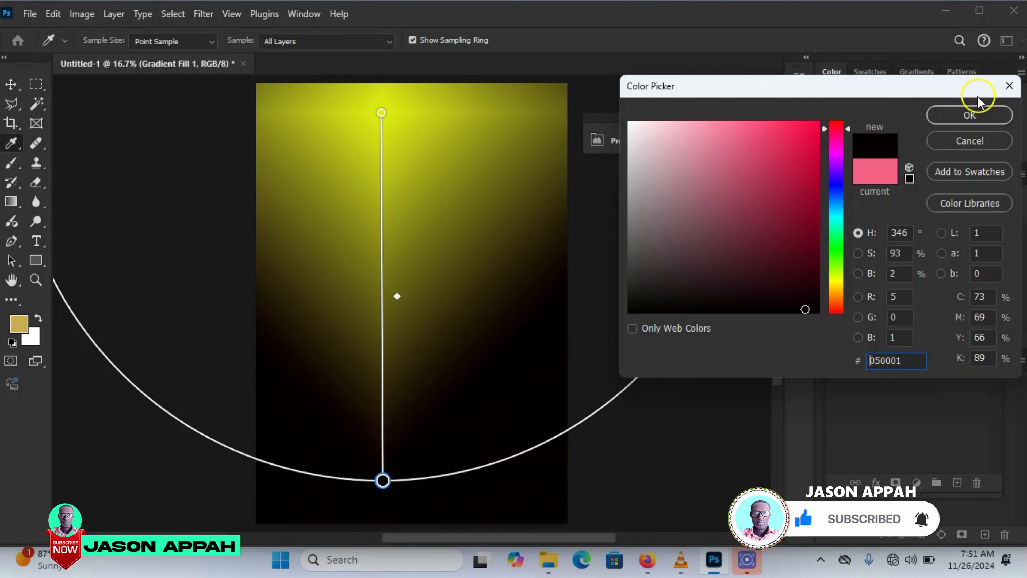
left_click(970, 116)
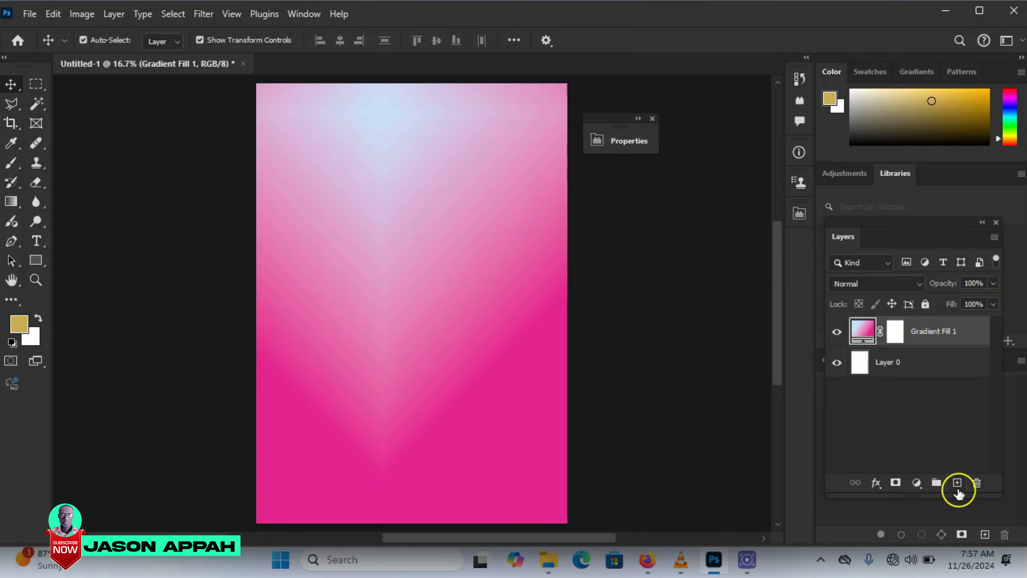
Add a new layer above the gradient fill and make a large circular selection around the canvas's upper middle with the Elliptical Marquee tool
left_click(955, 483)
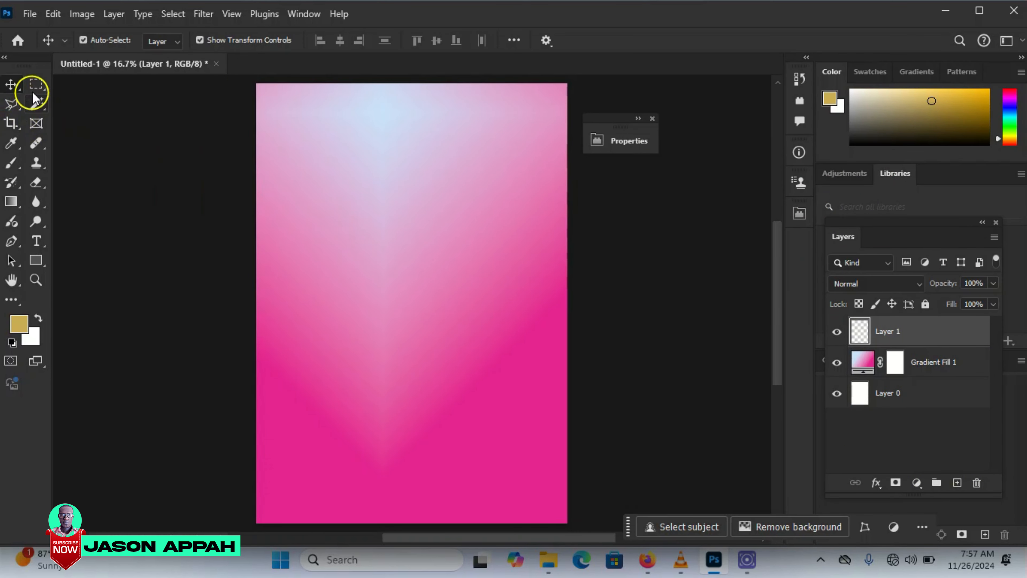
left_click(35, 85)
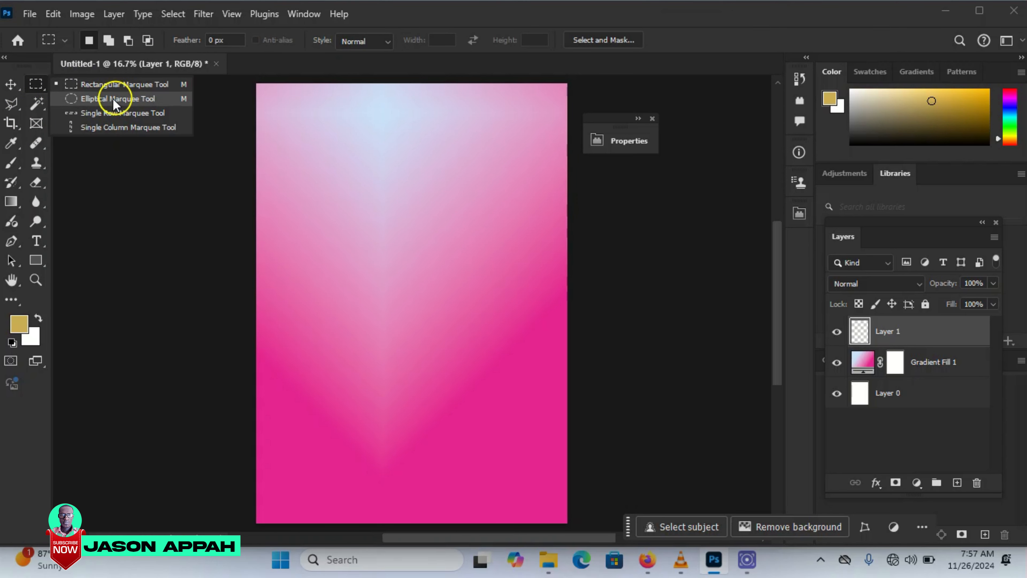
left_click(104, 102)
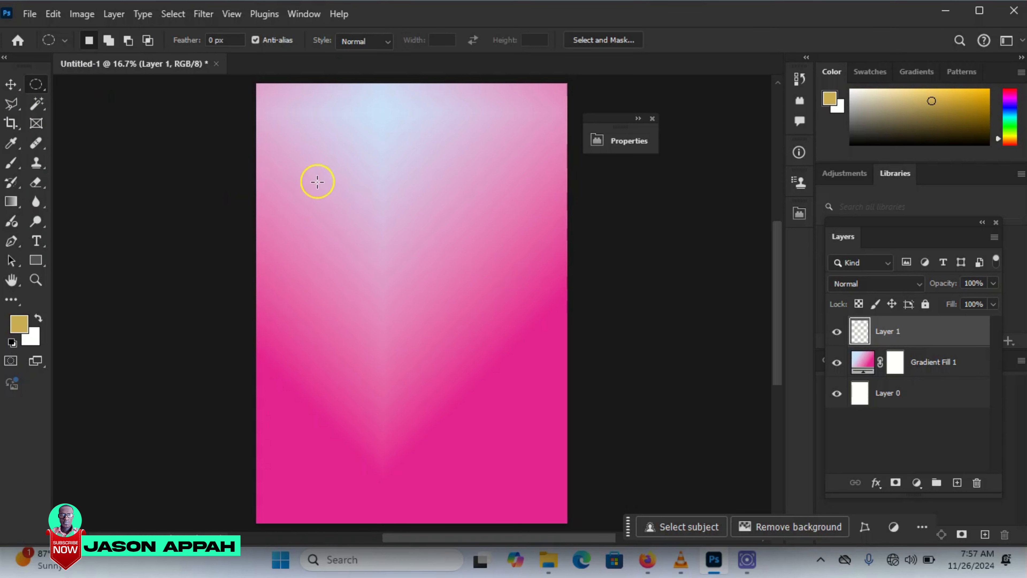
left_click_drag(303, 180, 521, 386)
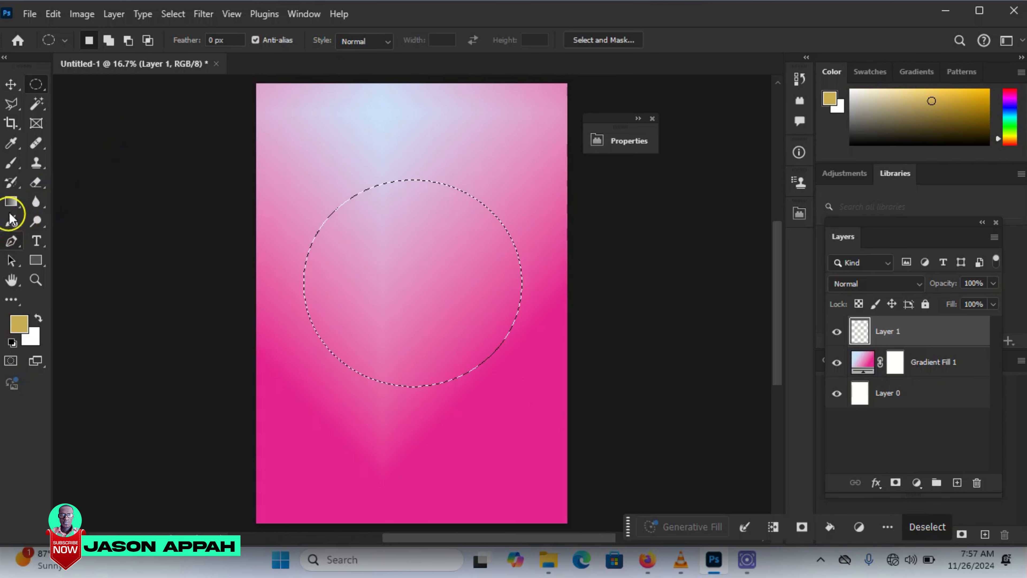
Choose the yellow to green preset from the Greens gradient group and draw a diagonal gradient inside the circular selection
left_click(11, 202)
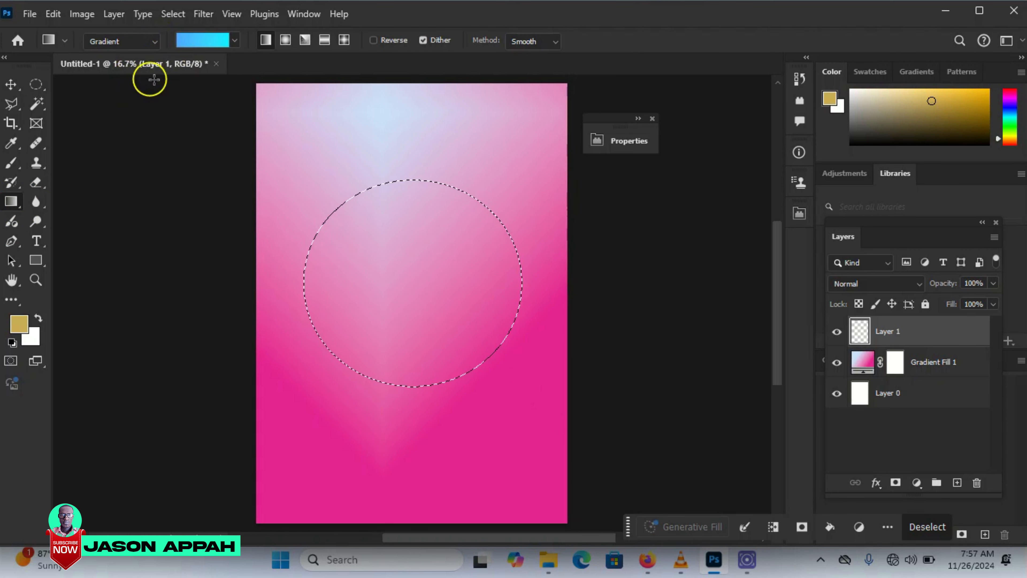
left_click(233, 40)
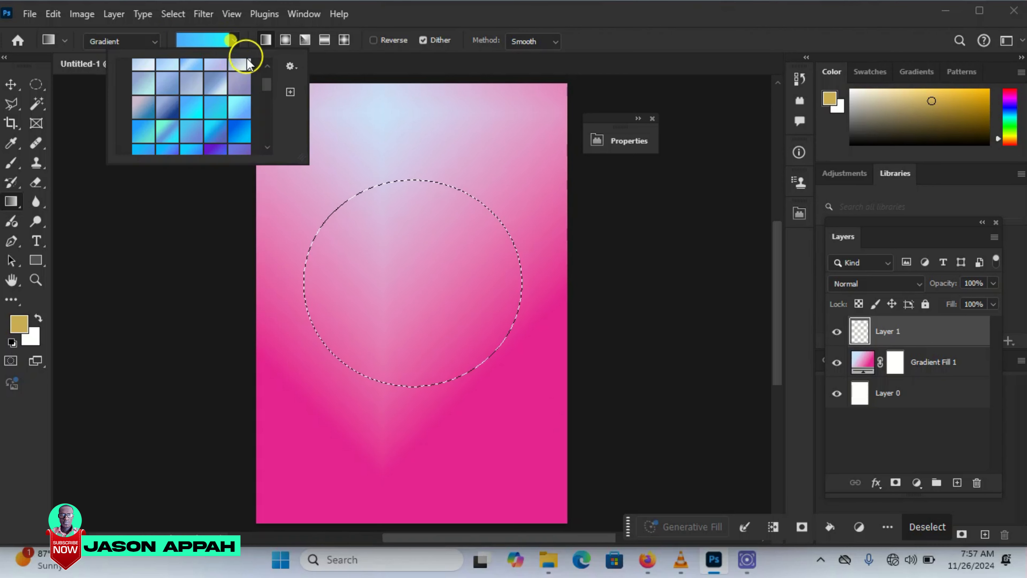
left_click_drag(264, 95, 280, 133)
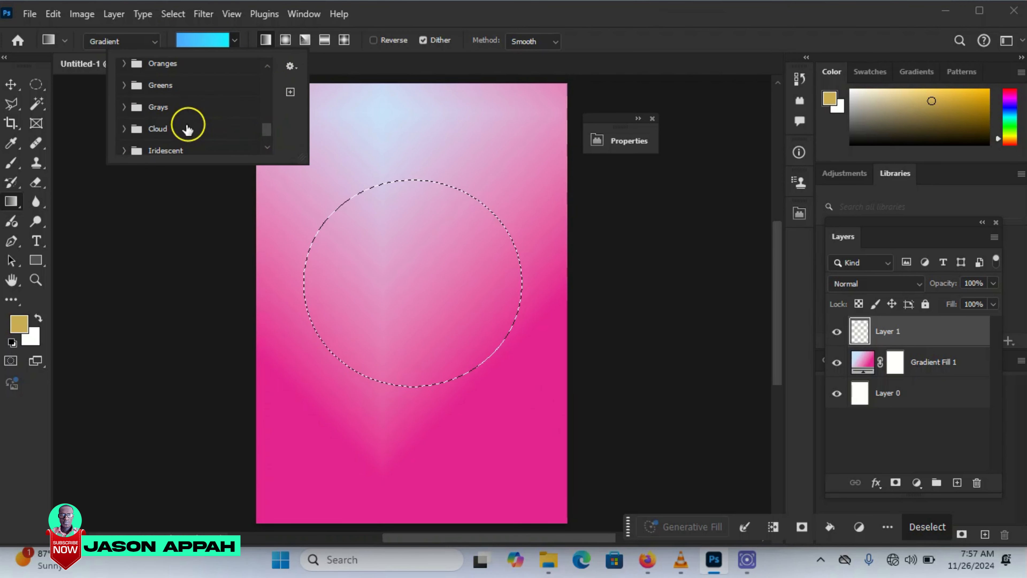
left_click(124, 86)
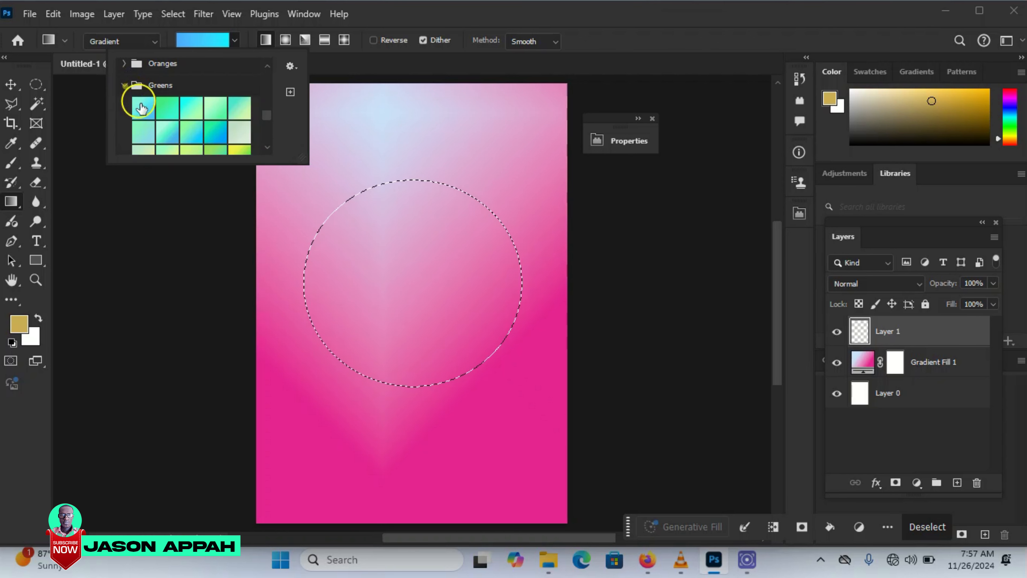
mouse_move(266, 114)
left_mouse_down()
mouse_move(277, 127)
mouse_move(279, 117)
left_mouse_up()
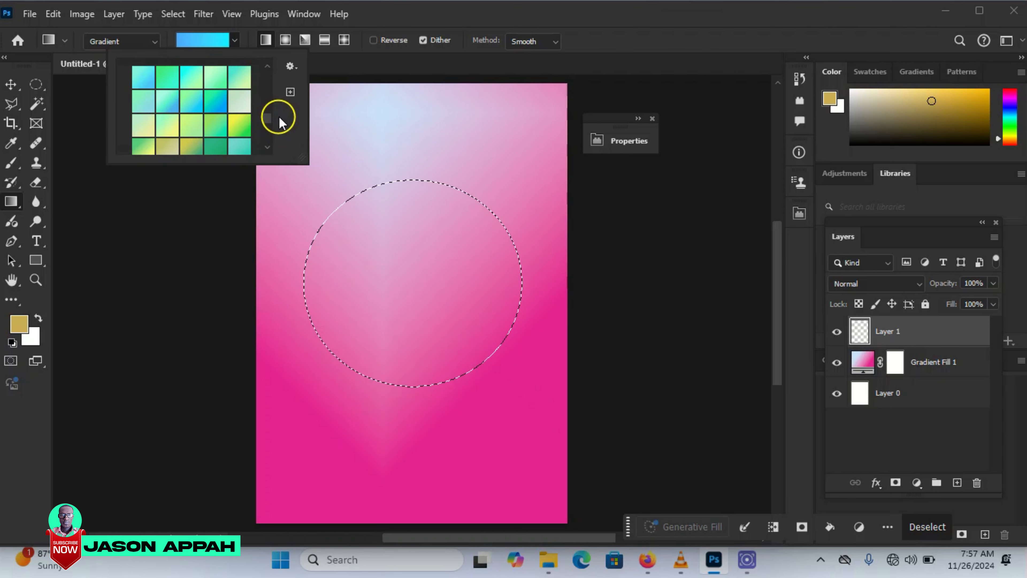
left_click(239, 125)
left_click_drag(341, 228, 445, 335)
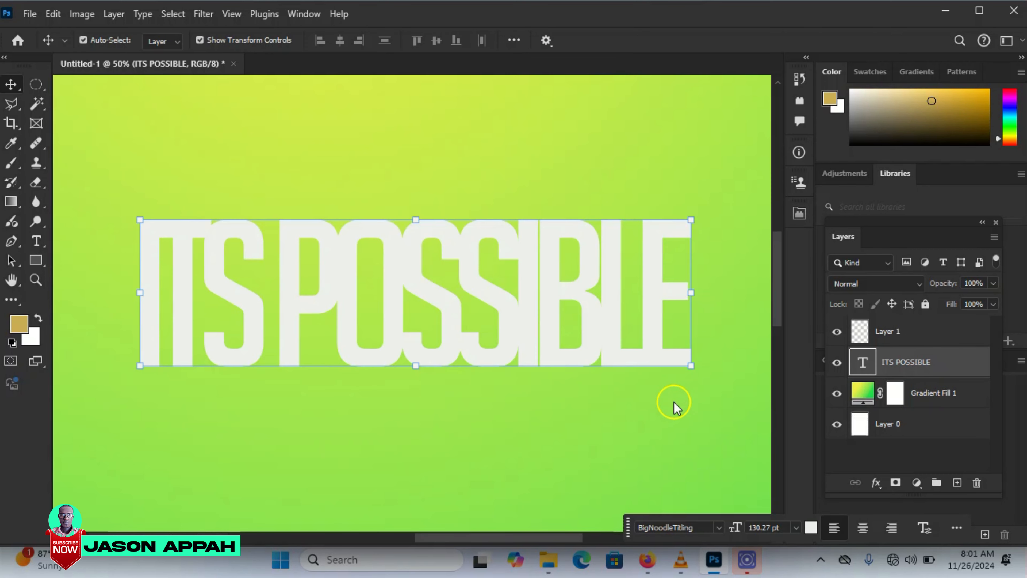
Add a Gradient Overlay effect to the ITS POSSIBLE text layer and move the dialog off the text
left_click(718, 419)
left_click(876, 483)
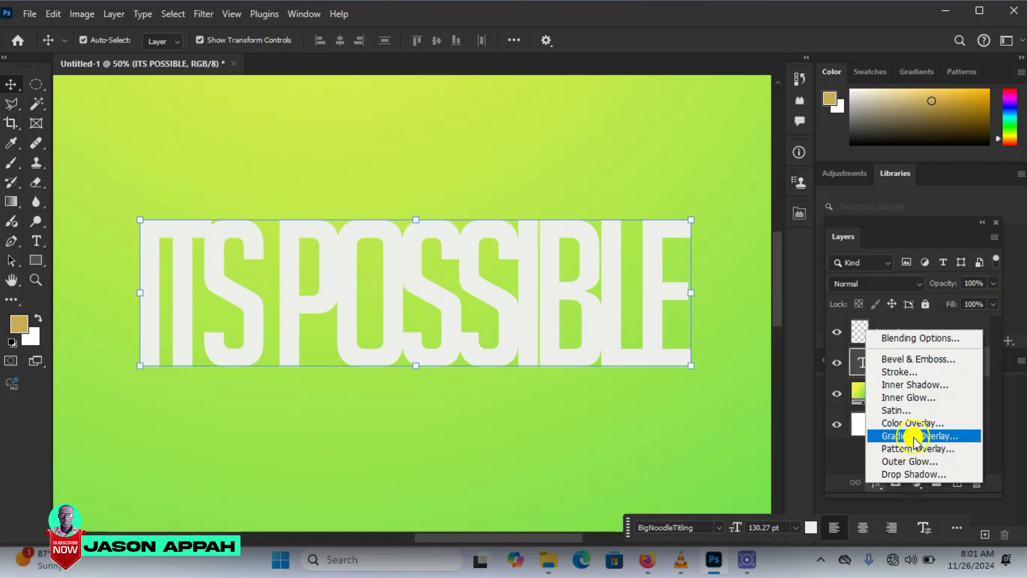
left_click(916, 437)
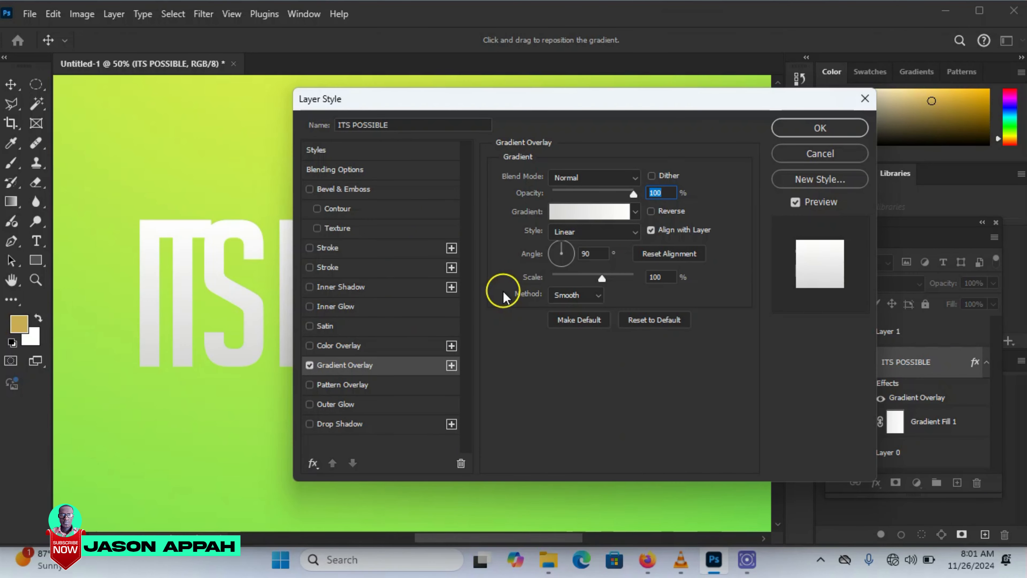
left_click_drag(389, 101, 561, 103)
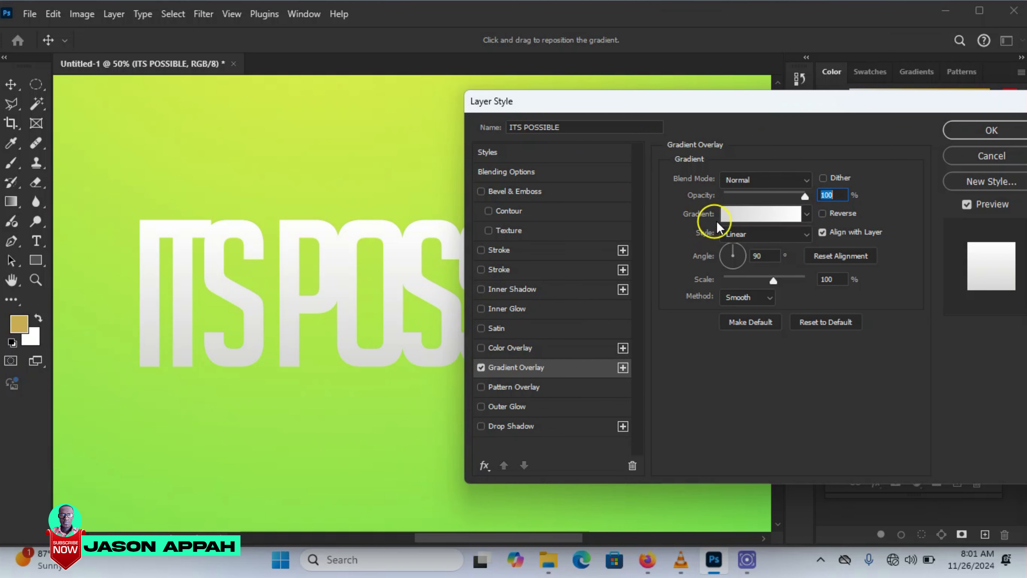
Try several presets from the Oranges group on the text's gradient overlay, ending with the yellow to red-orange one
left_click(806, 216)
mouse_move(823, 286)
left_mouse_down()
mouse_move(826, 302)
mouse_move(825, 287)
left_mouse_up()
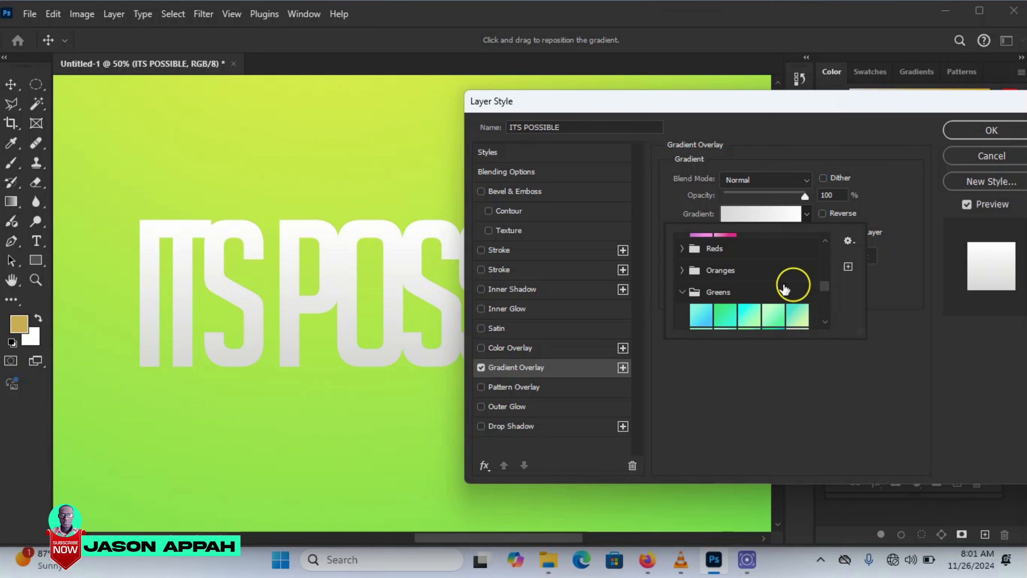
left_click(683, 270)
left_click(759, 294)
left_click(797, 294)
left_click(796, 317)
left_click(775, 298)
left_click(796, 296)
left_click(795, 322)
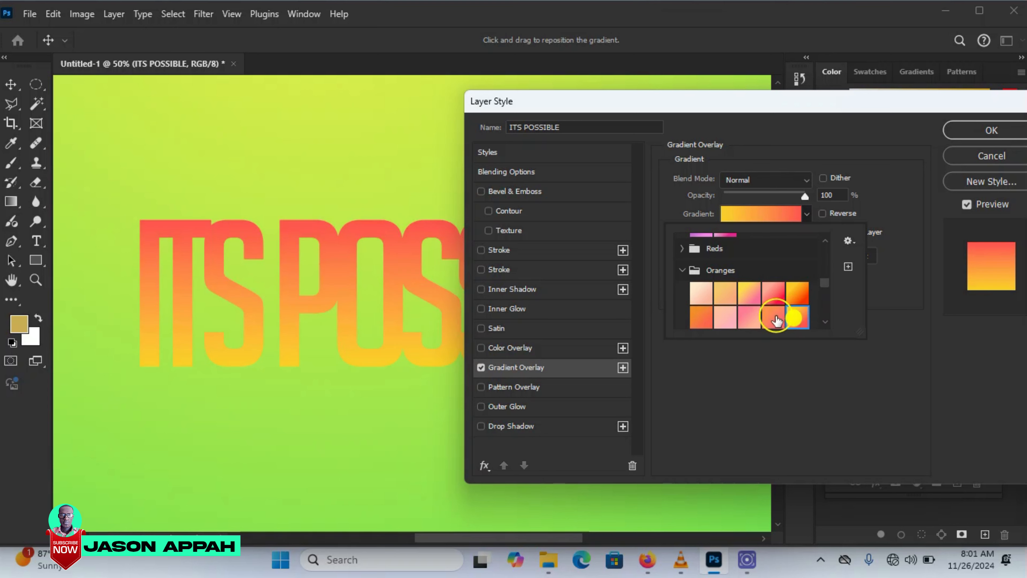
left_click(775, 318)
left_click(797, 293)
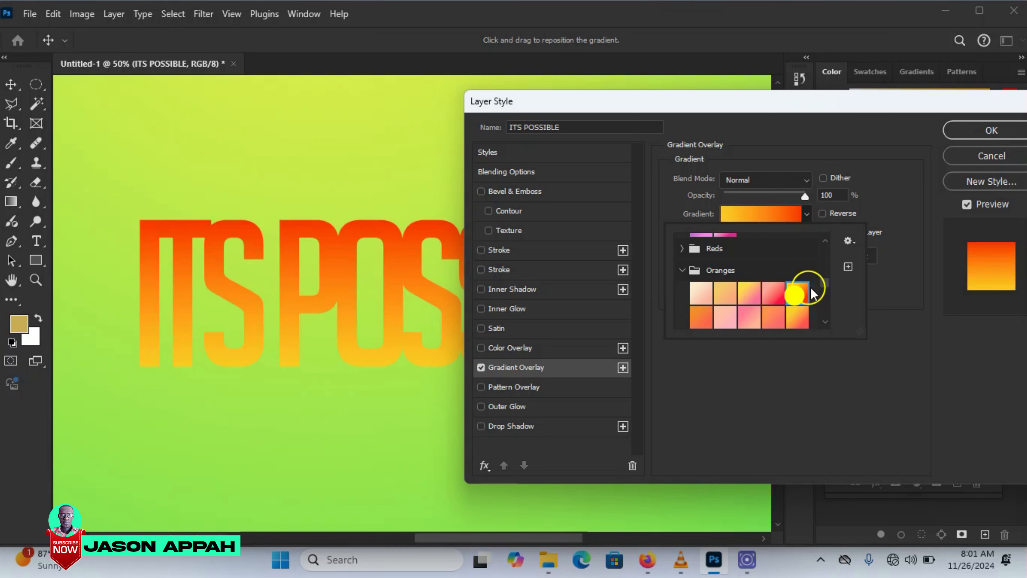
left_click_drag(824, 283, 828, 298)
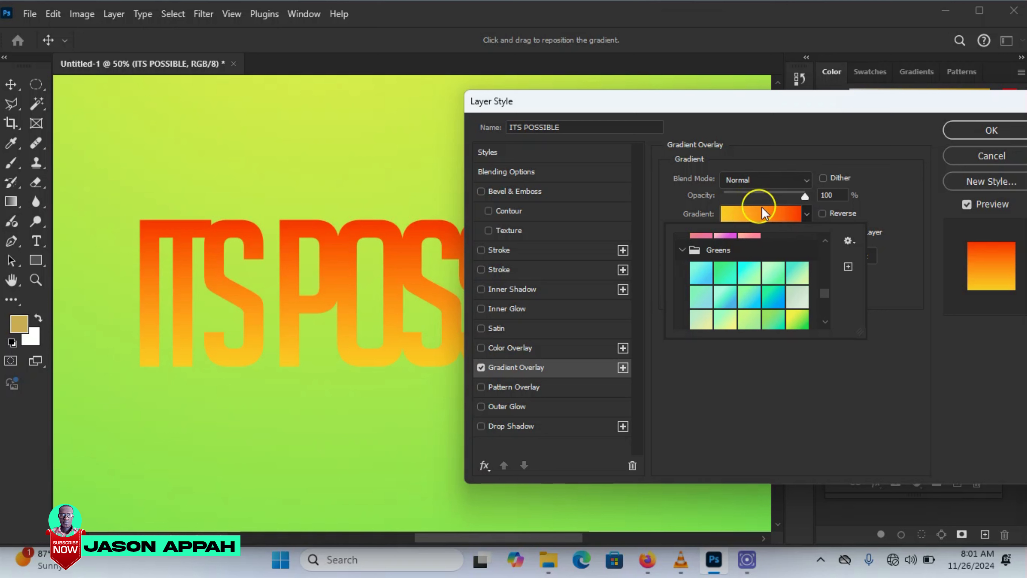
Edit the overlay gradient and set its yellow color stop to near-black 010b0a
left_click(736, 211)
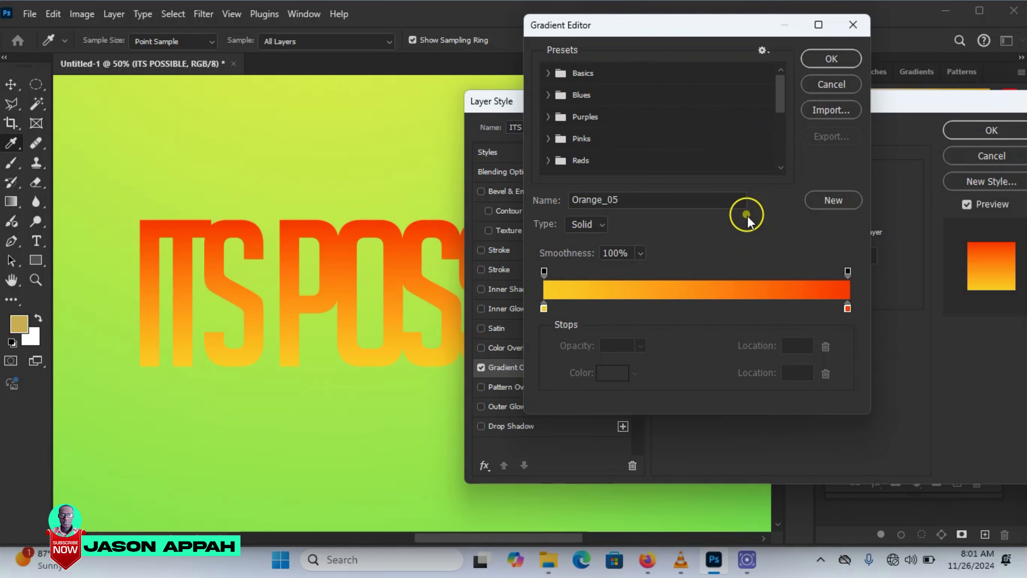
double_click(544, 308)
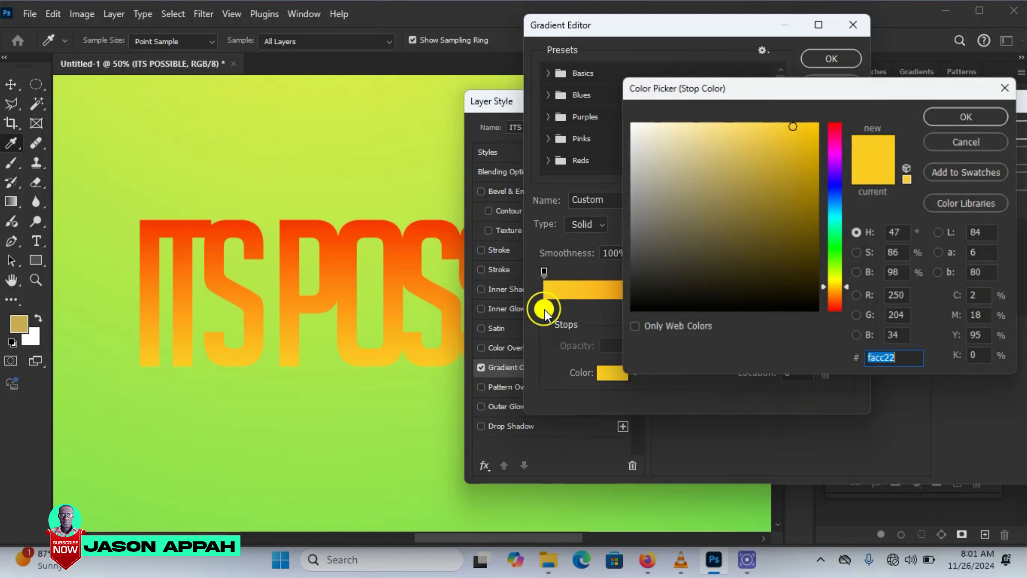
left_click(837, 219)
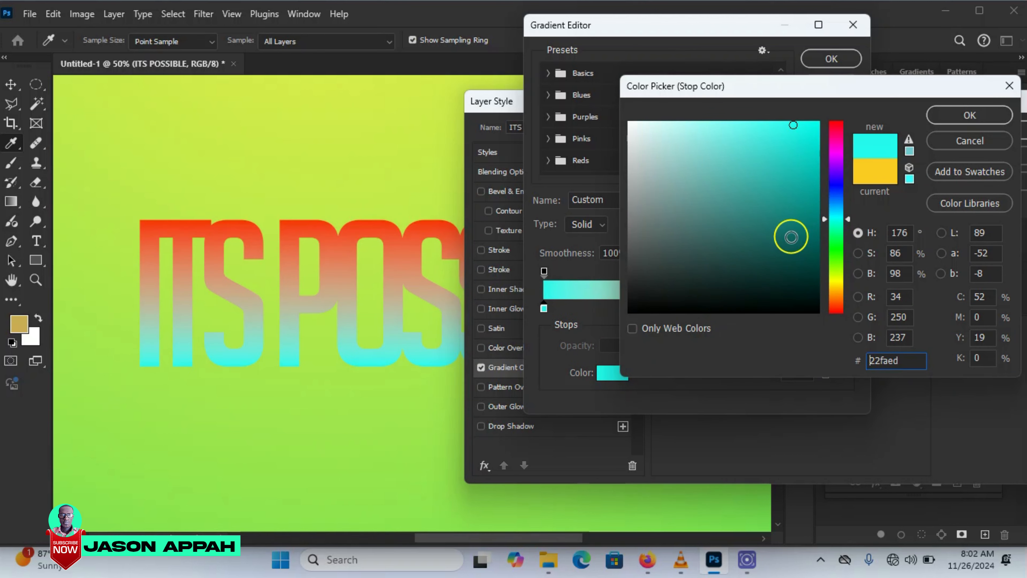
left_click(795, 304)
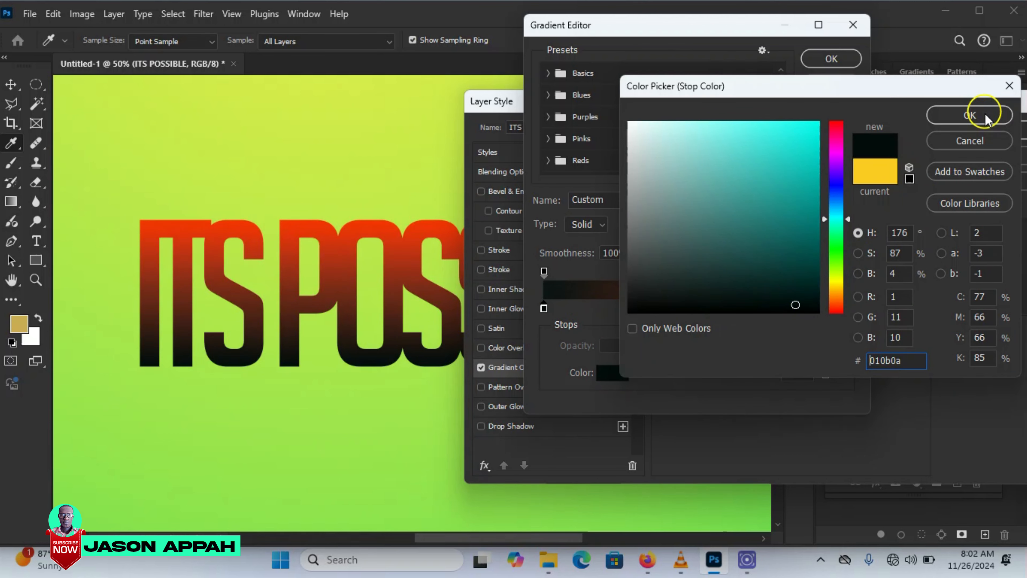
left_click(970, 116)
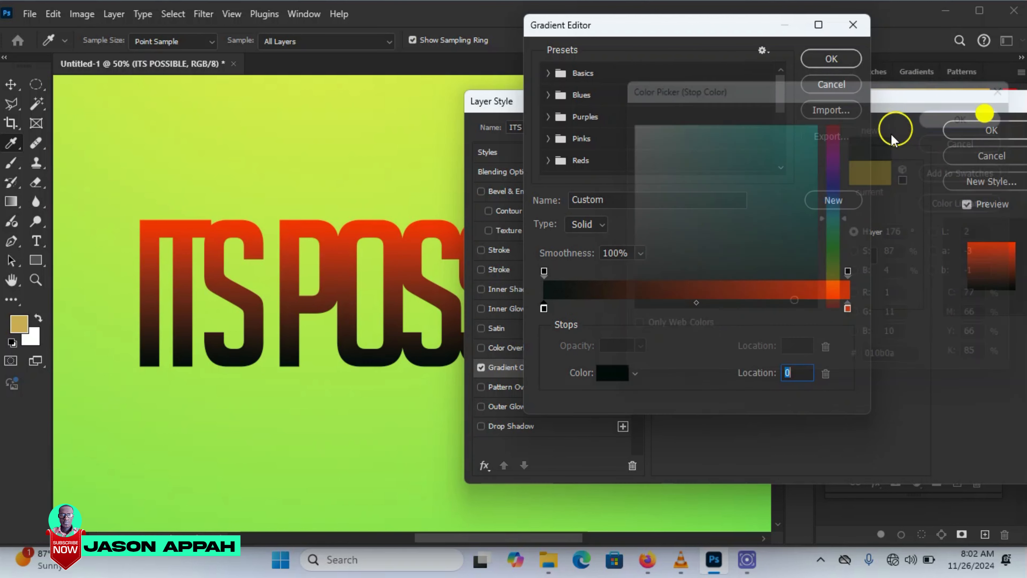
Set the overlay gradient's red-orange color stop to bright blue and move the color midpoint to location 58
double_click(848, 309)
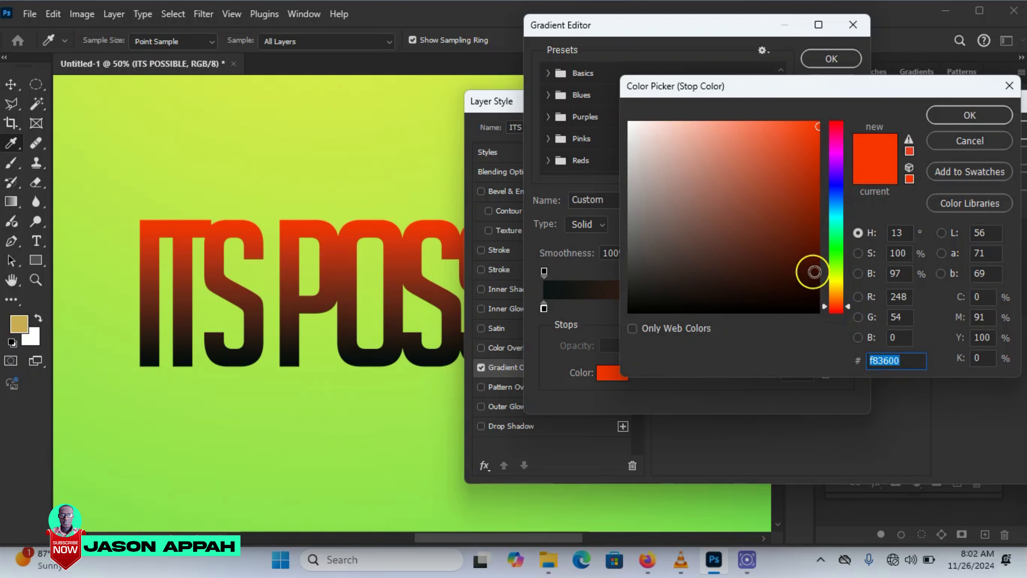
left_click(836, 188)
left_click(970, 116)
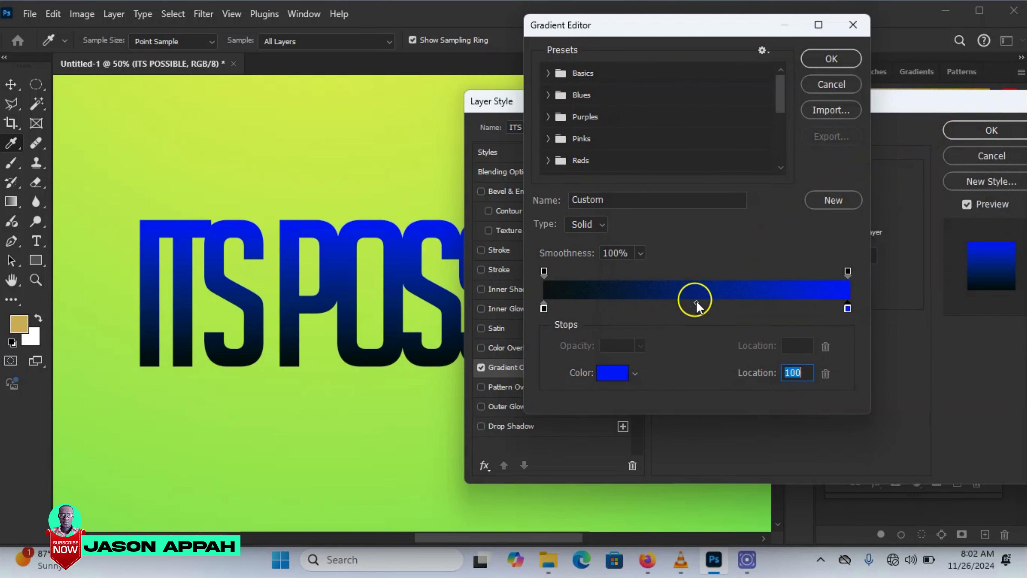
left_click_drag(696, 303, 722, 324)
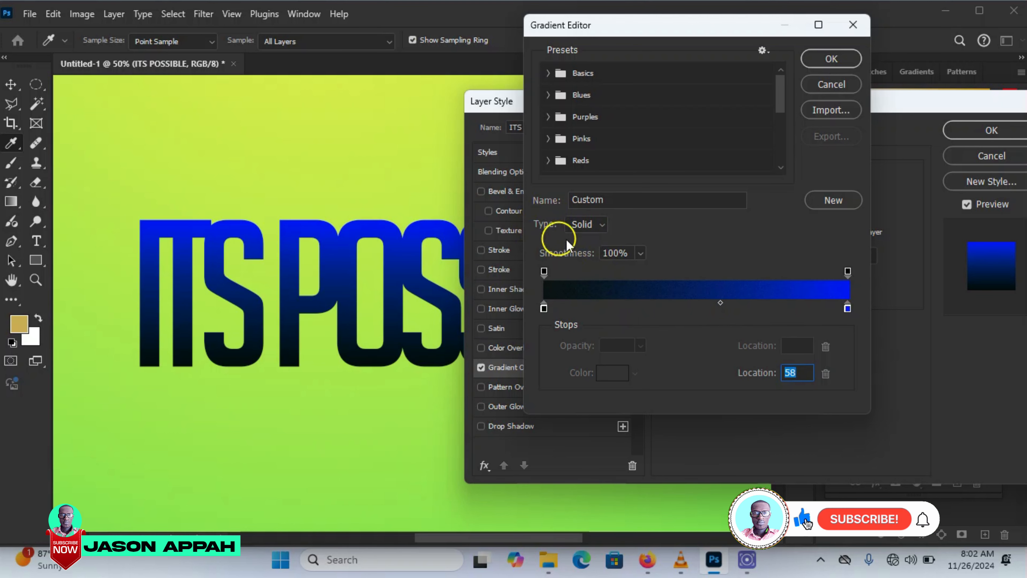
Try the Noise type on the overlay gradient and return it to Solid
left_click(601, 223)
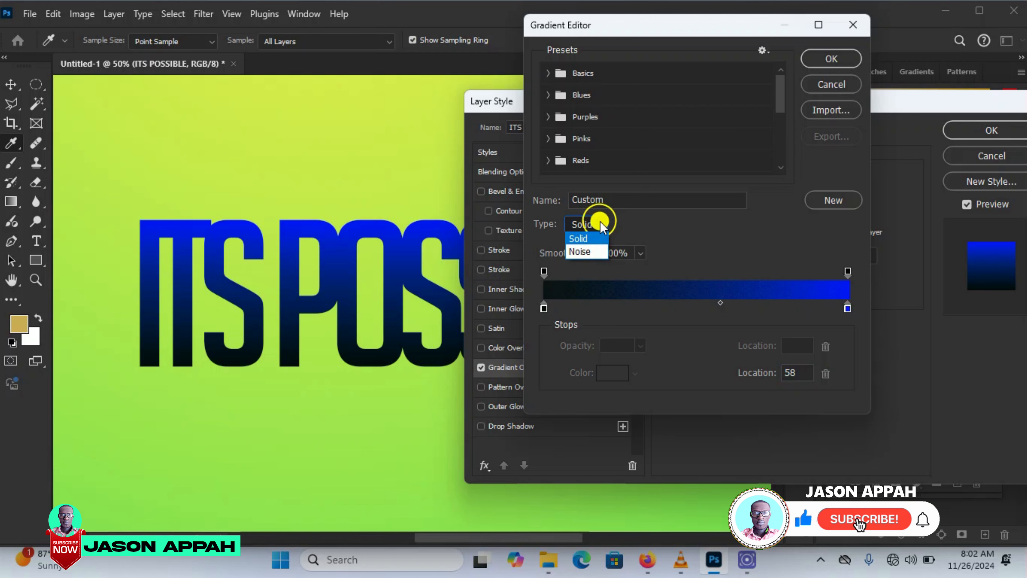
left_click(585, 252)
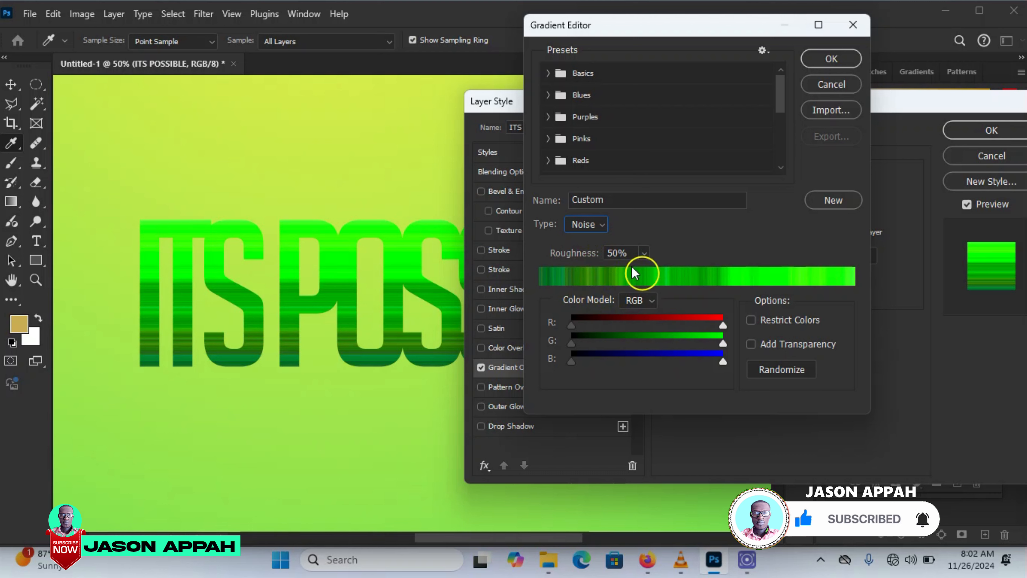
left_click(592, 225)
left_click(579, 239)
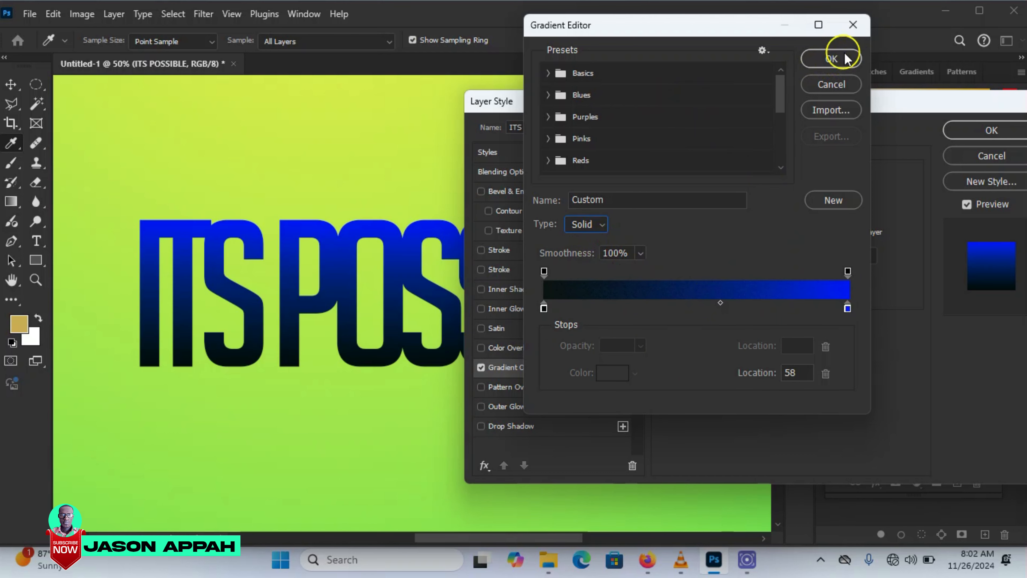
Accept the edited gradient and adjust the overlay's opacity, ending at 100%
left_click(837, 60)
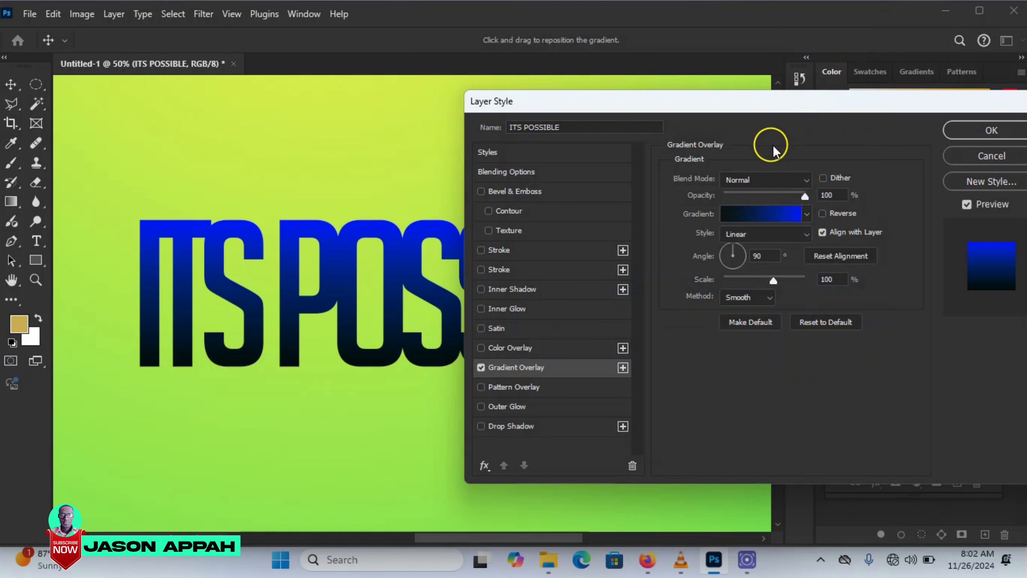
left_click_drag(774, 110, 725, 105)
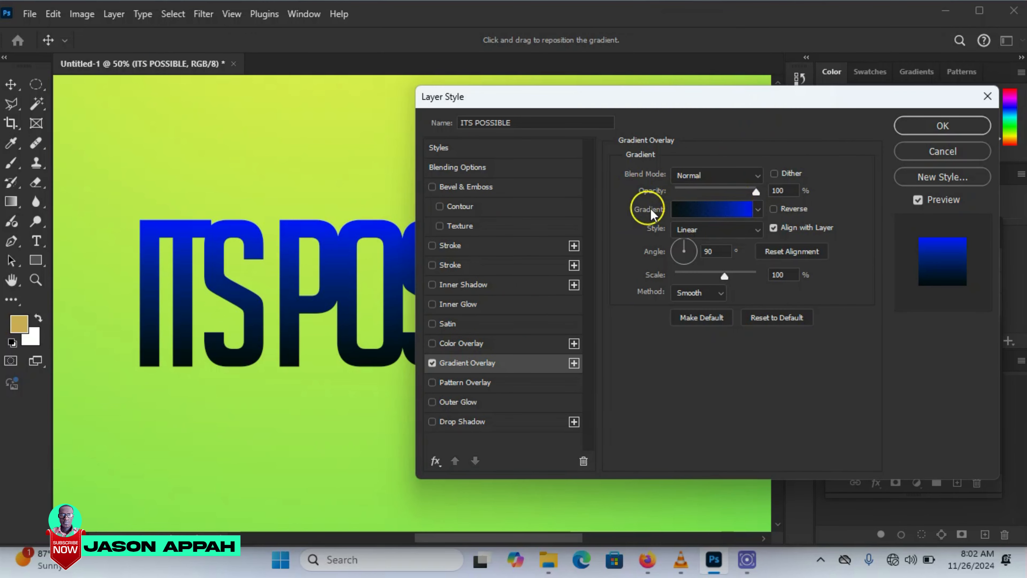
left_click_drag(753, 190, 776, 204)
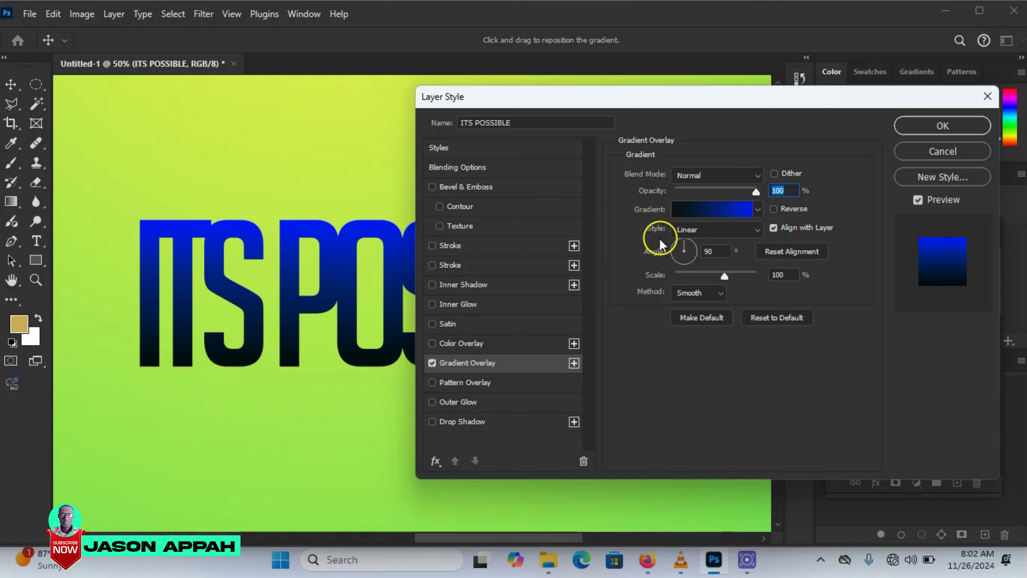
Try the Angle and Diamond styles on the text's gradient overlay and return the style to Linear
left_click(758, 230)
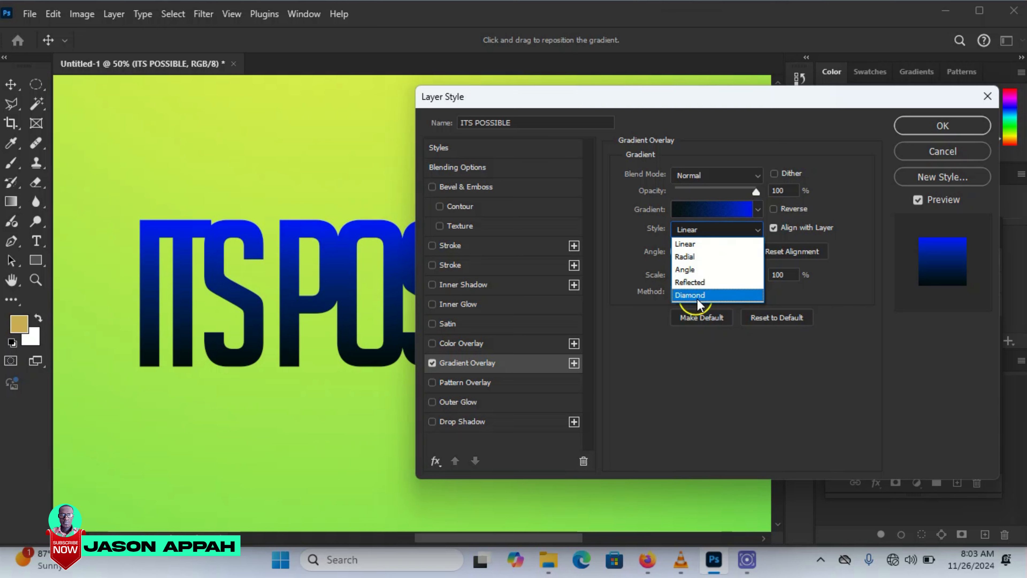
left_click(696, 268)
left_click(704, 231)
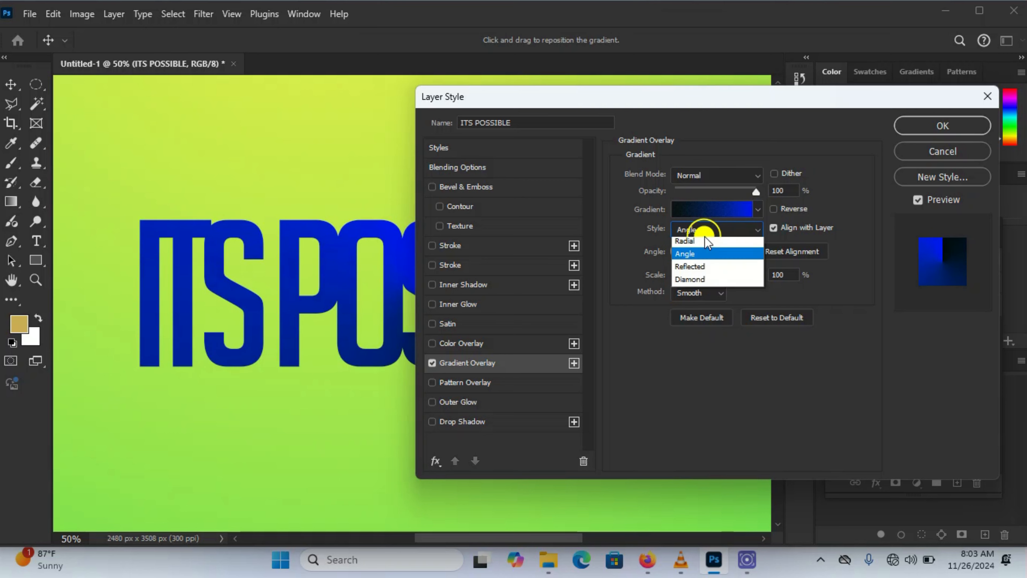
left_click(708, 289)
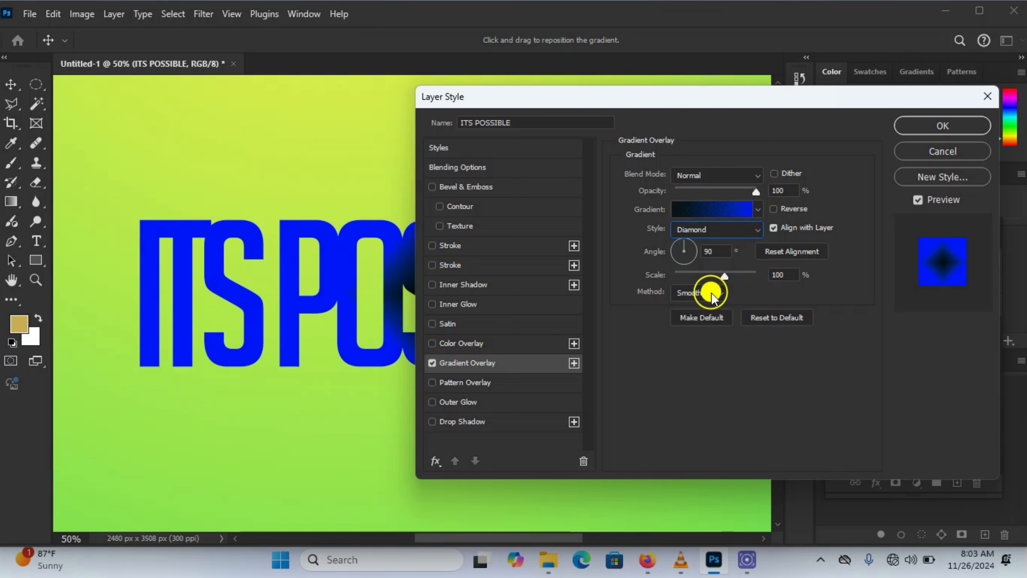
left_click(704, 235)
left_click(698, 267)
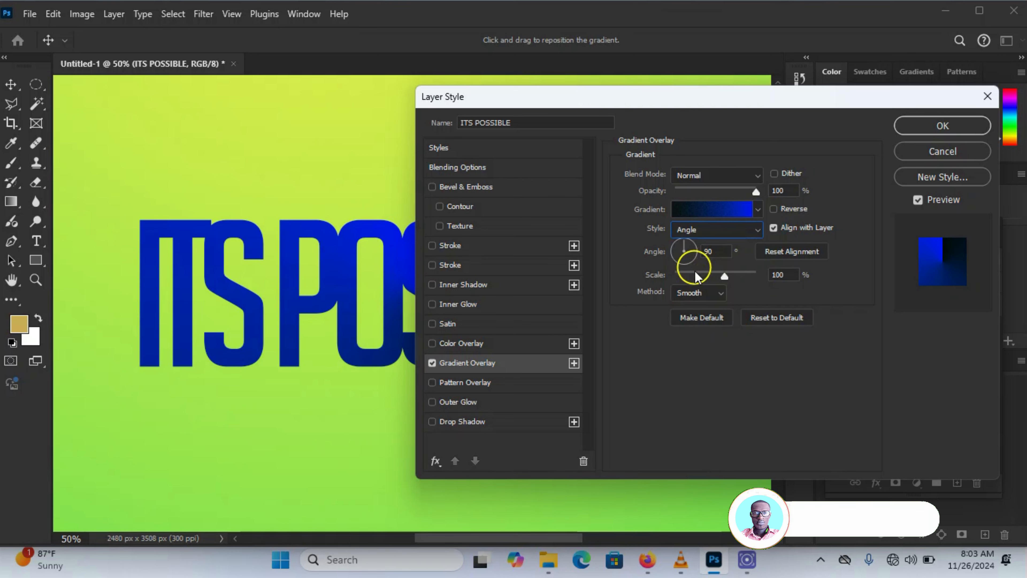
left_click(717, 231)
left_click(702, 247)
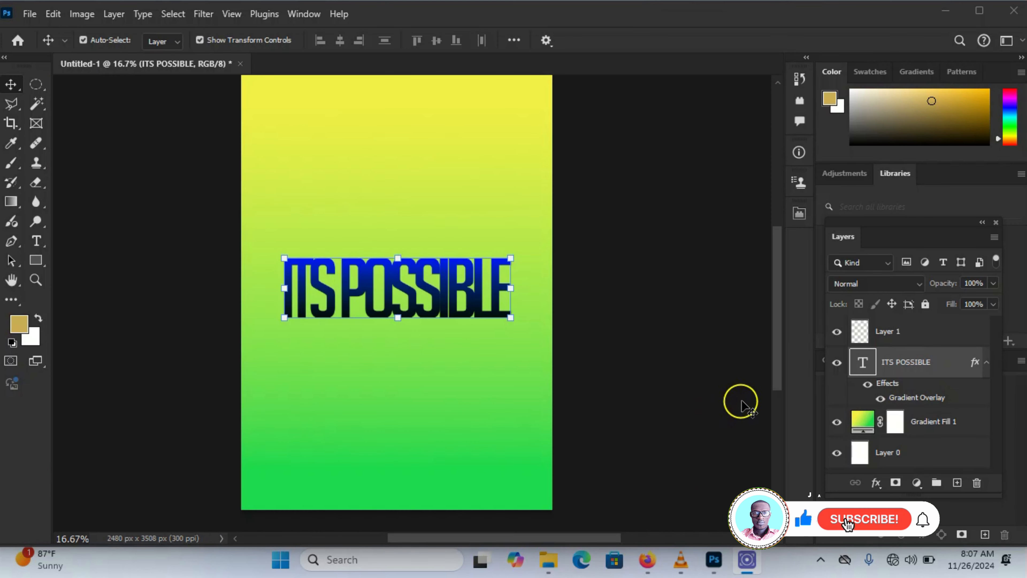
Open the Gradient Fill 1 layer's settings and change its gradient style to Angle
left_click(865, 427)
double_click(866, 426)
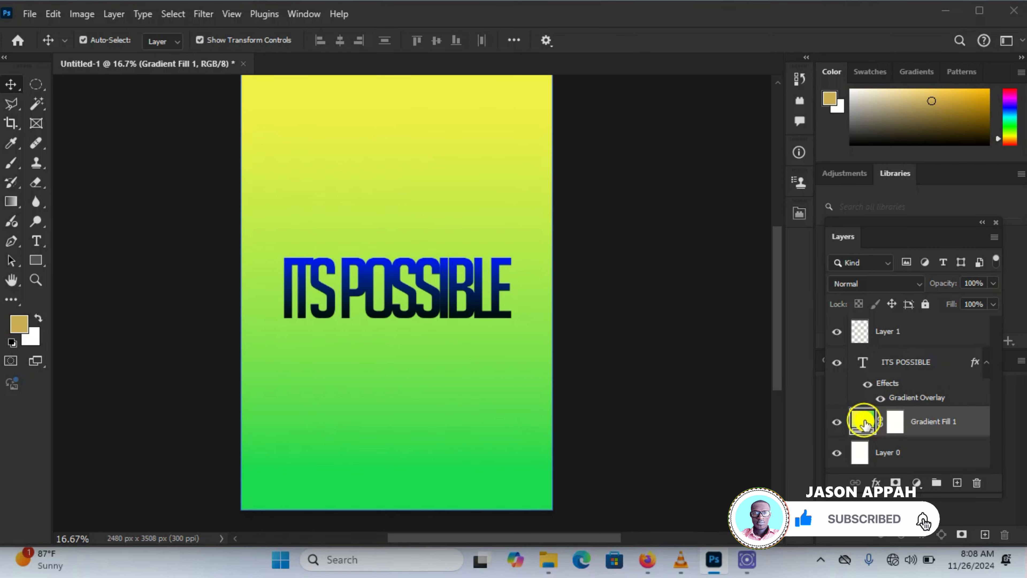
left_click(712, 173)
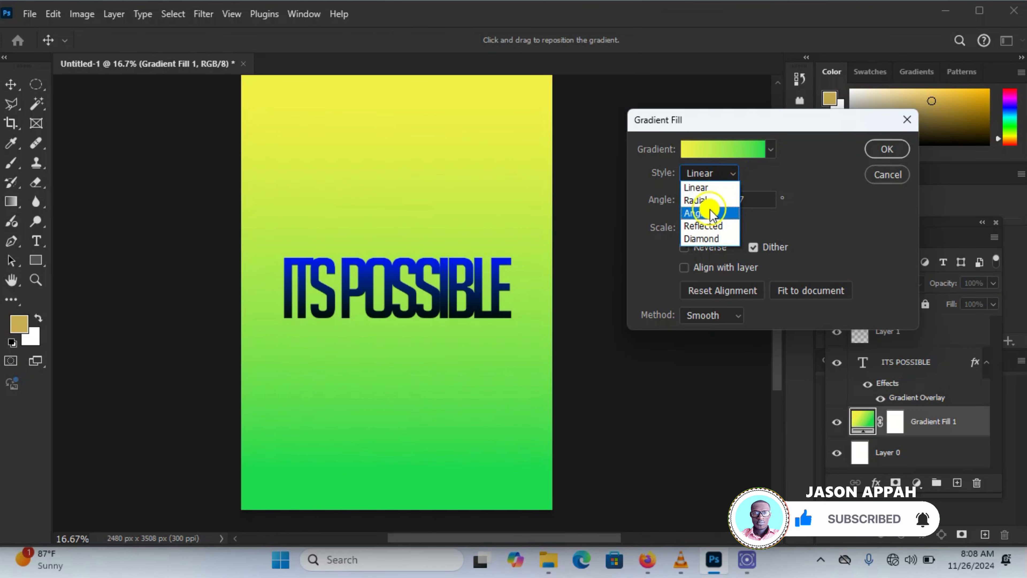
left_click(702, 213)
left_click(709, 178)
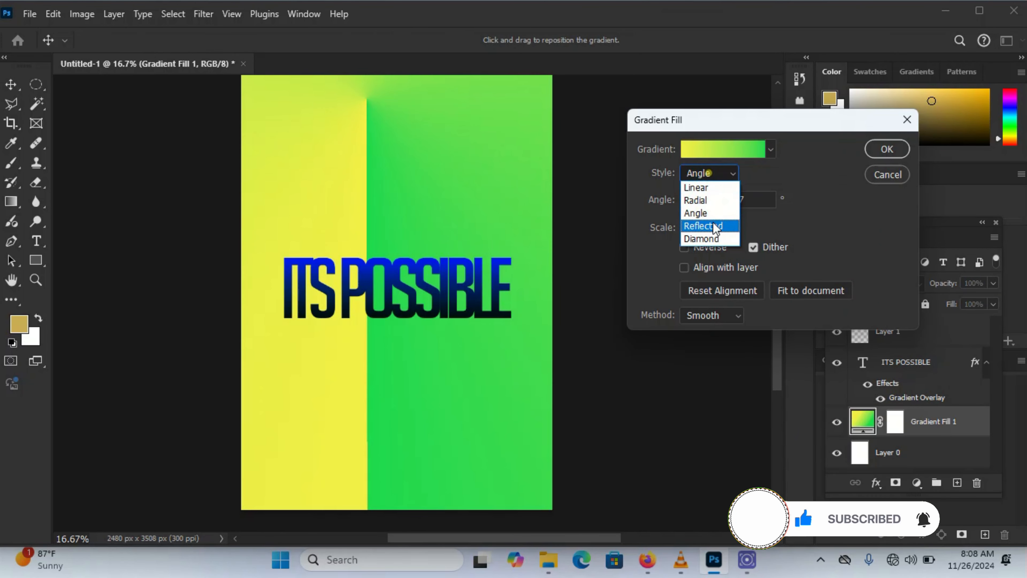